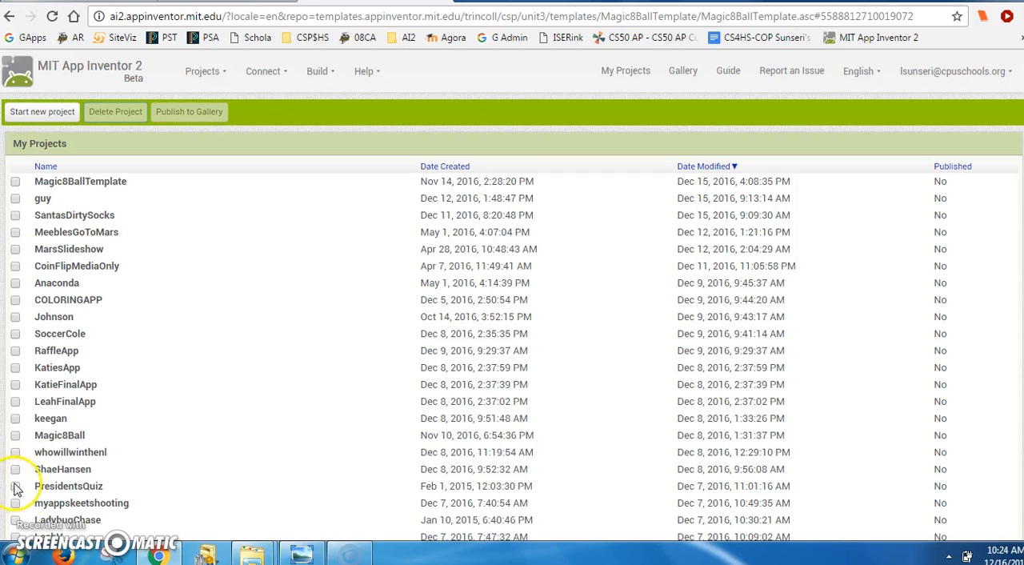
- Create a new project named Color and add an Image component to Screen1
left_click(54, 117)
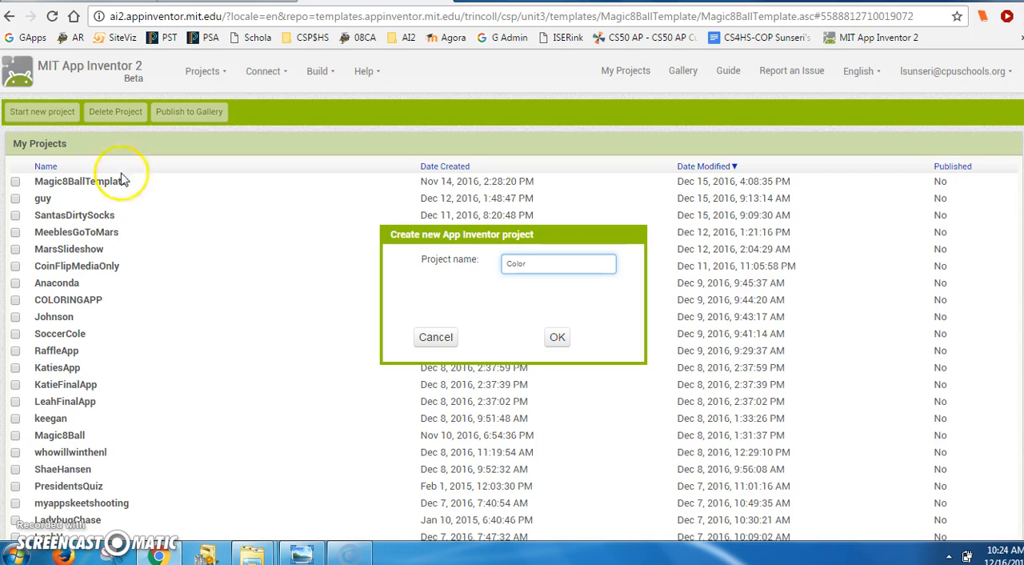
left_click(559, 340)
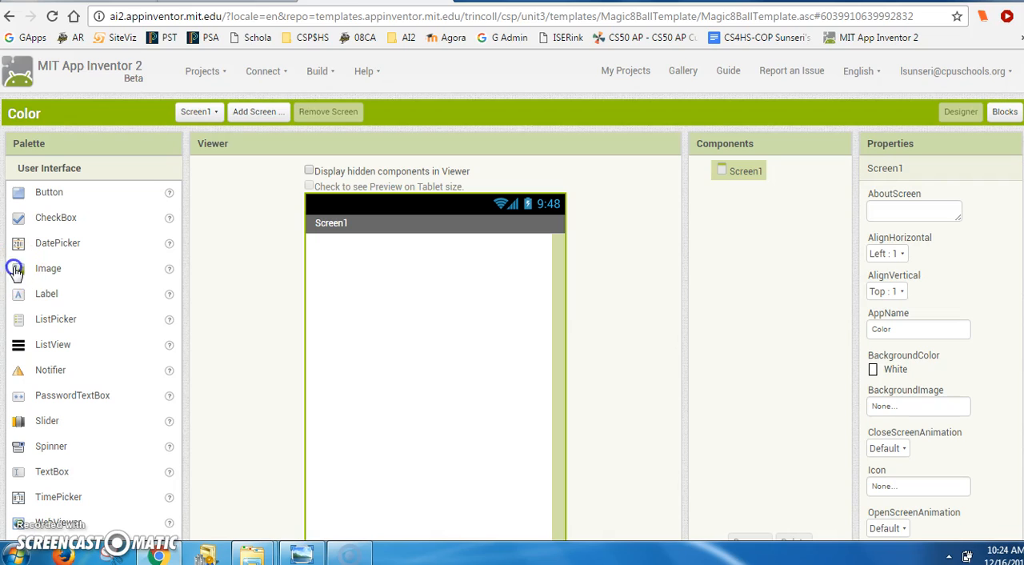
left_click_drag(160, 302, 413, 368)
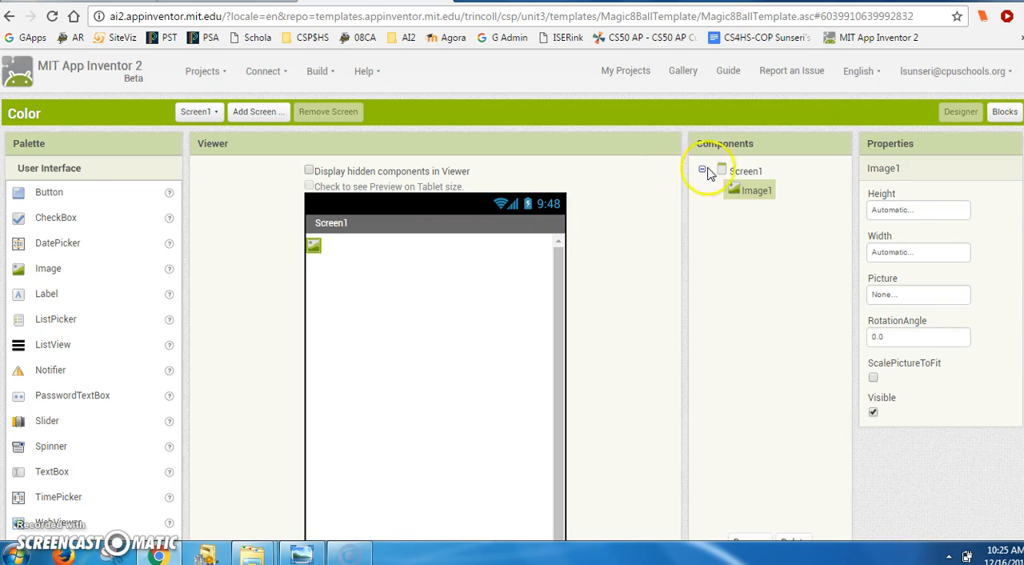
- Set both the horizontal and vertical alignment of Screen1 to Center
left_click(748, 171)
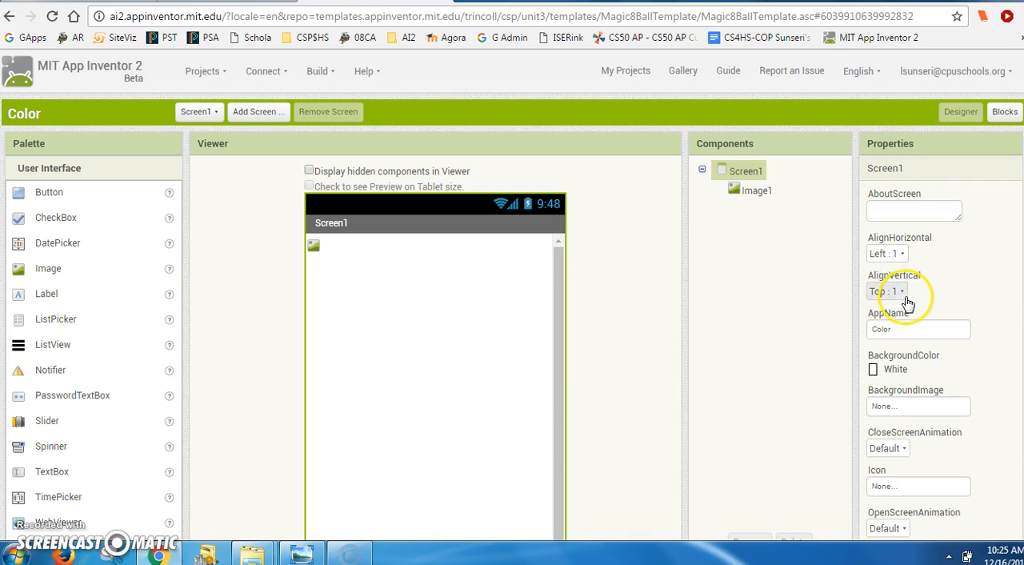
left_click(902, 257)
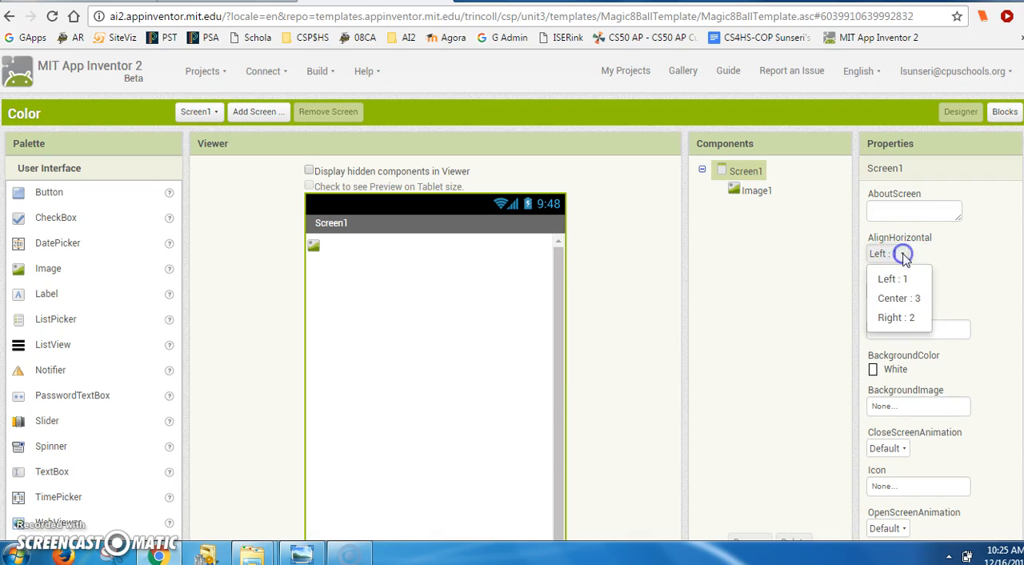
left_click(907, 295)
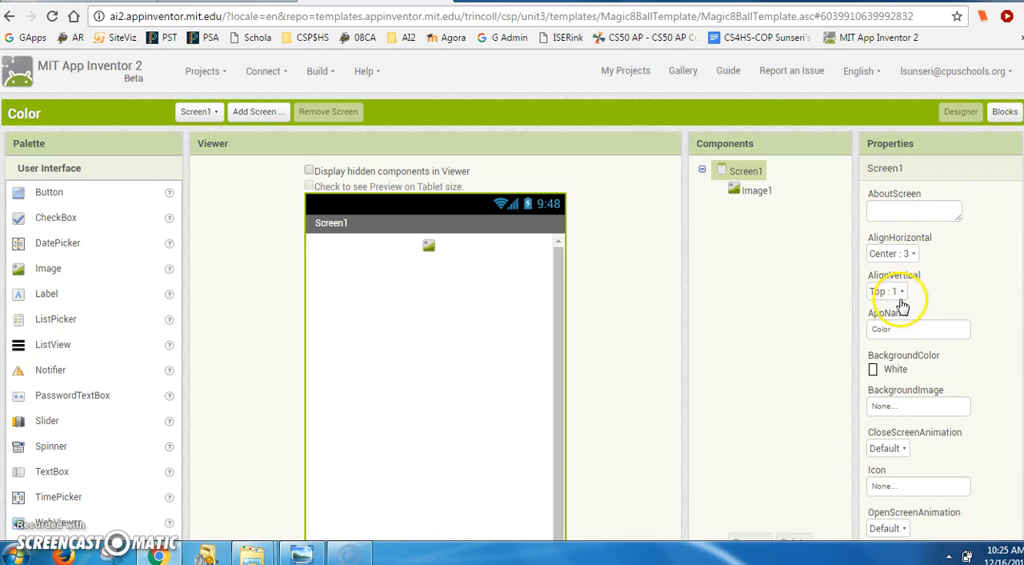
left_click(905, 295)
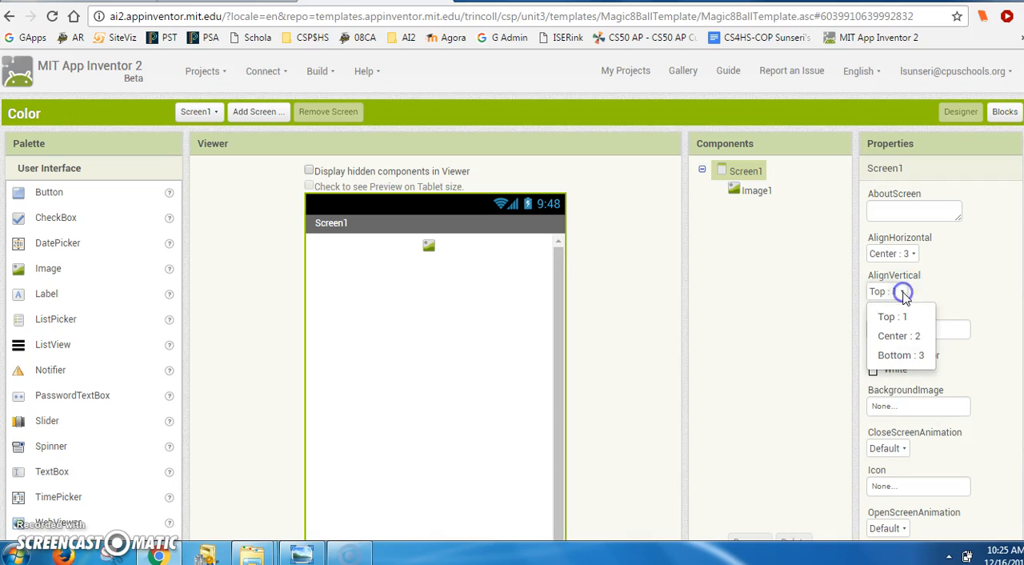
left_click(903, 334)
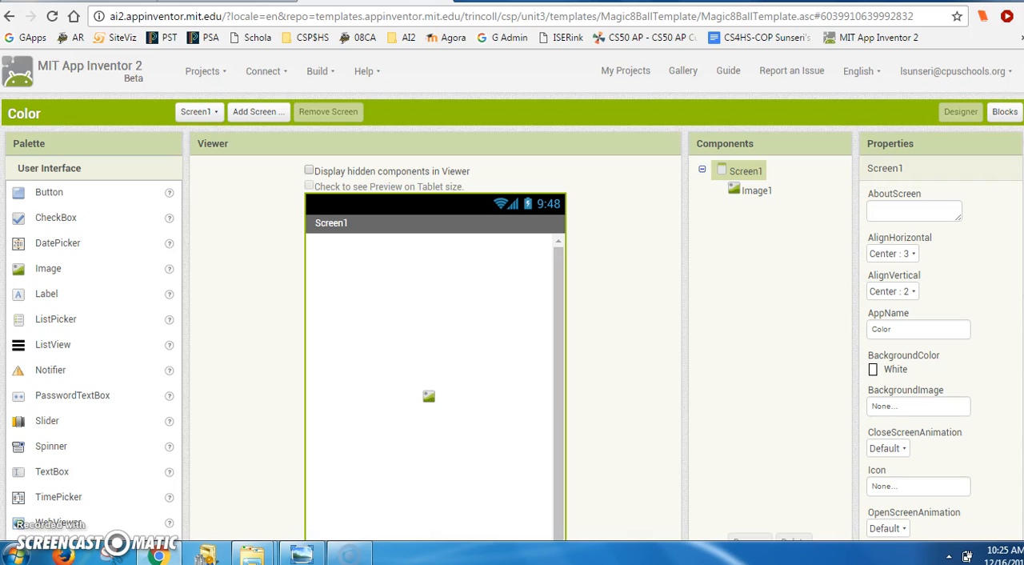
- Upload chickensresized.jpg from the Downloads folder to the project's media
scroll(697, 276, "down", 2)
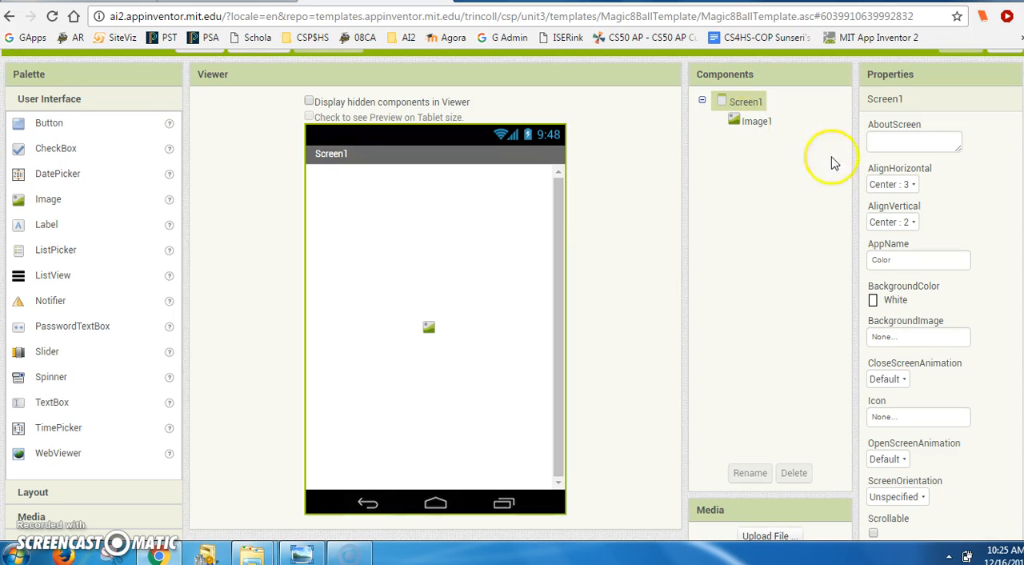
scroll(960, 320, "down", 2)
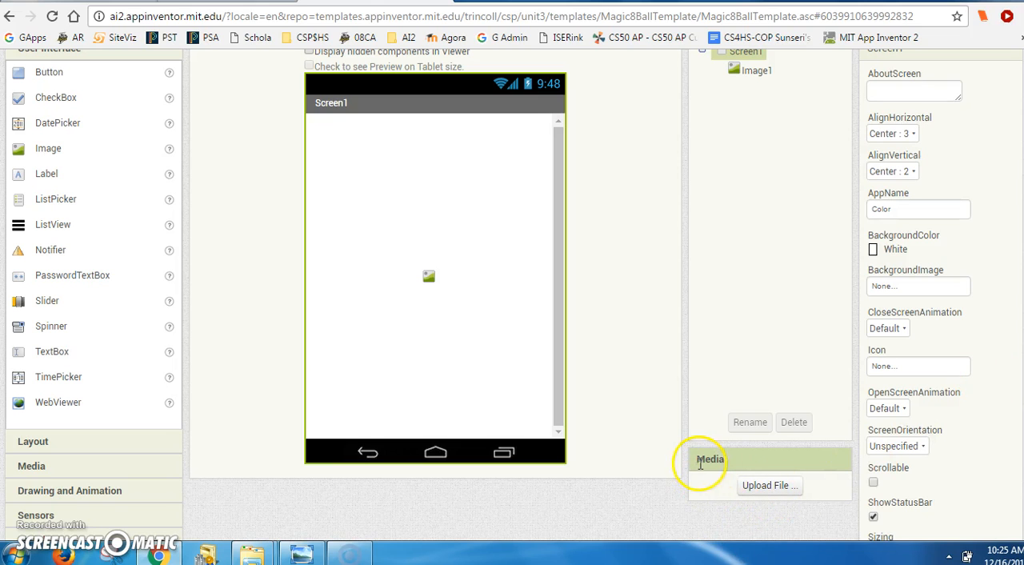
left_click(771, 486)
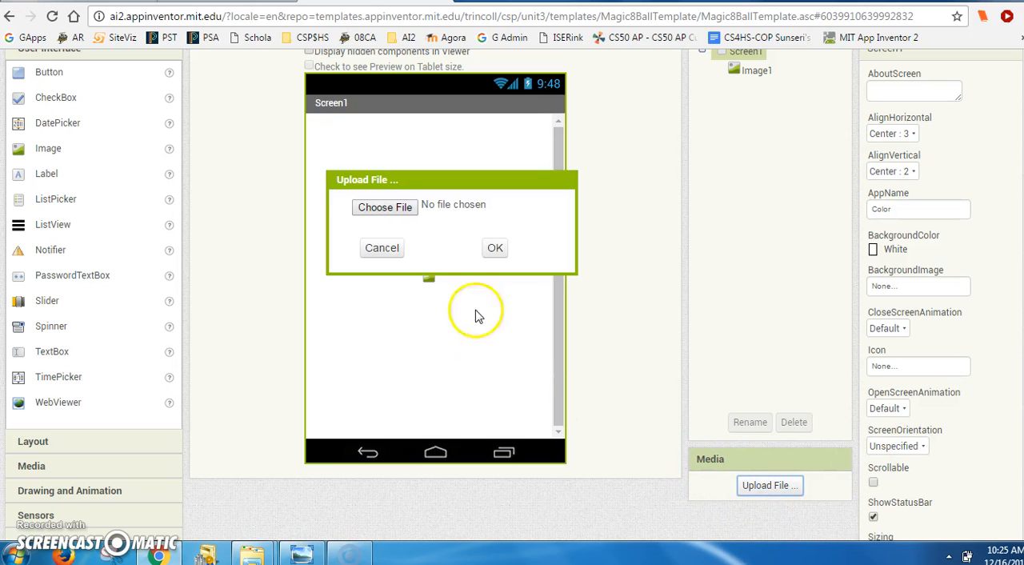
left_click(383, 207)
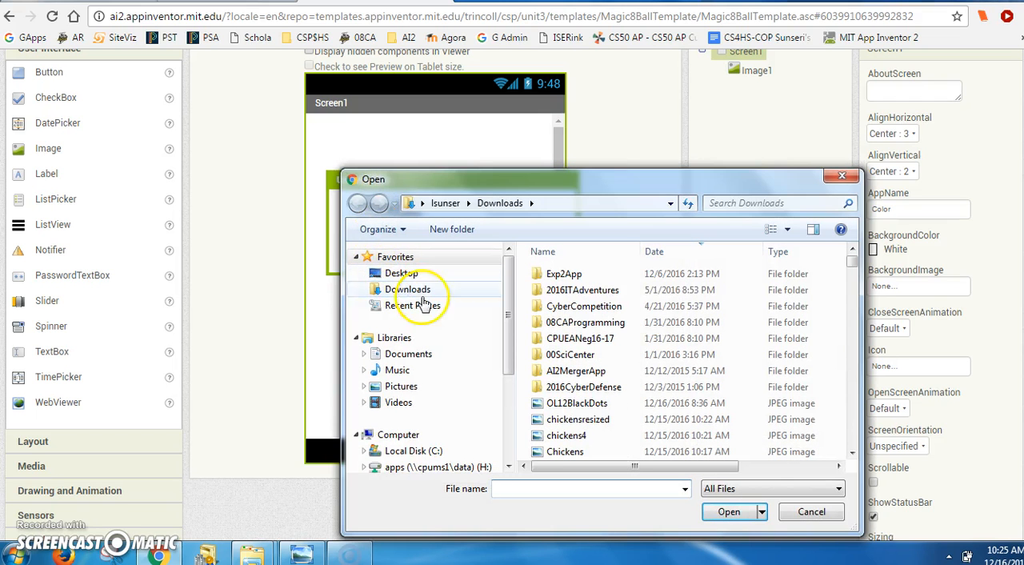
left_click(590, 420)
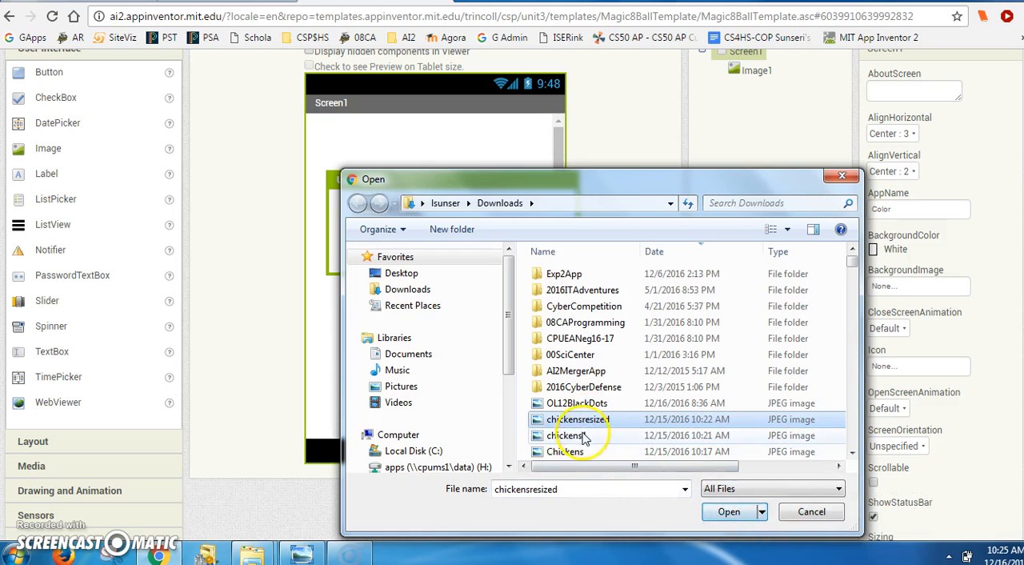
left_click(741, 519)
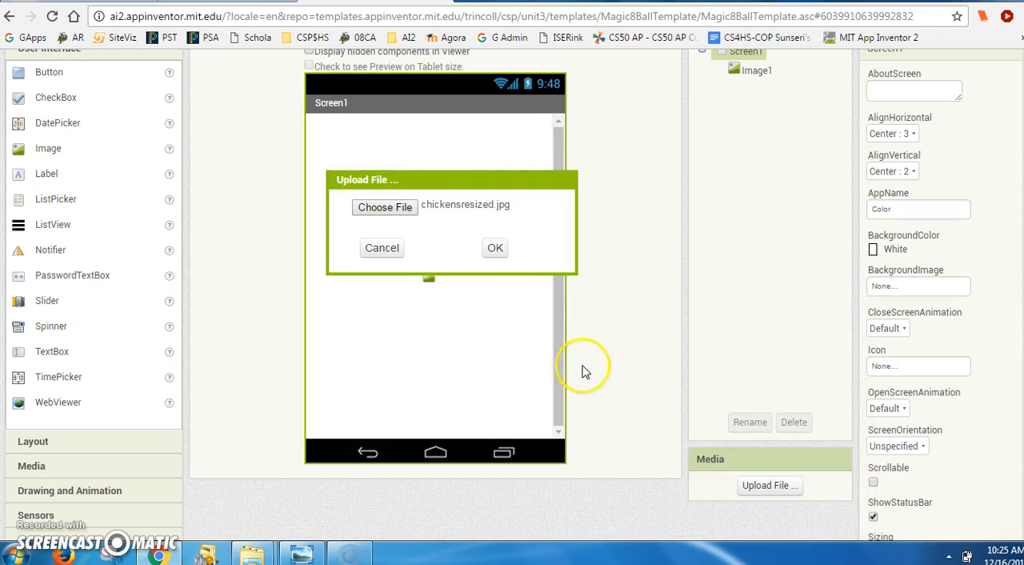
left_click(494, 249)
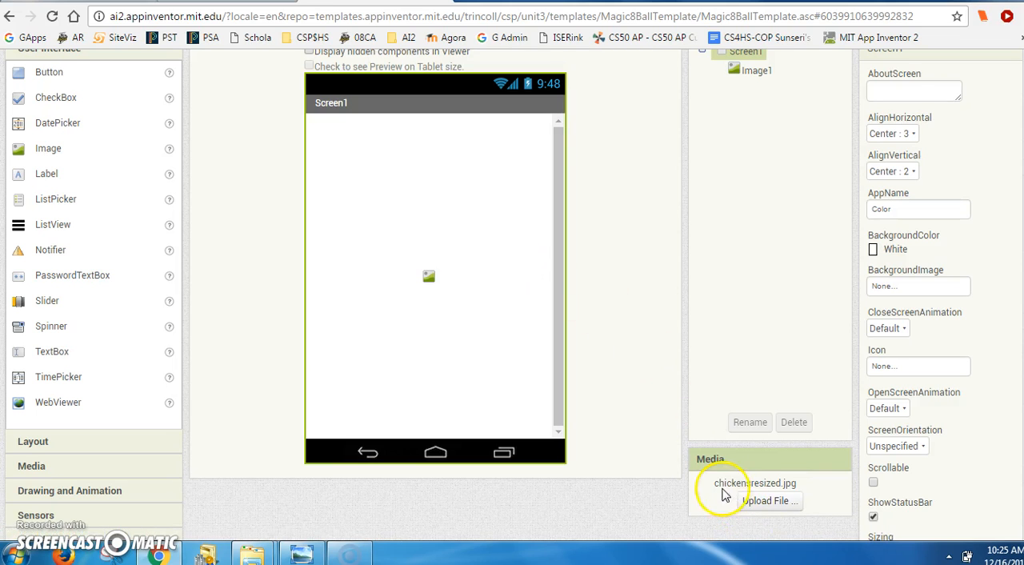
- Assign chickensresized.jpg as the picture of Image1
left_click(757, 70)
scroll(756, 72, "up", 3)
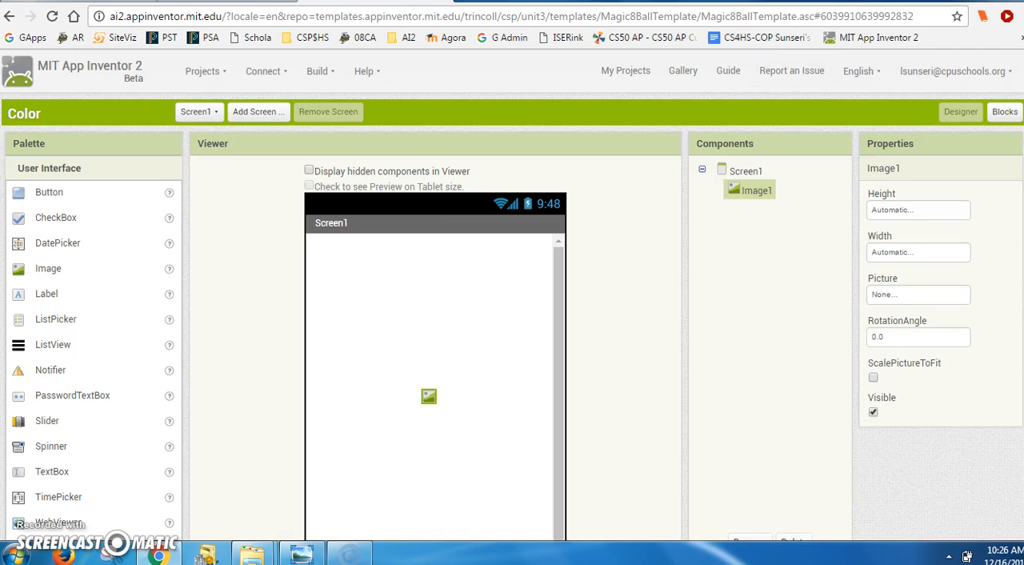
scroll(512, 296, "down", 3)
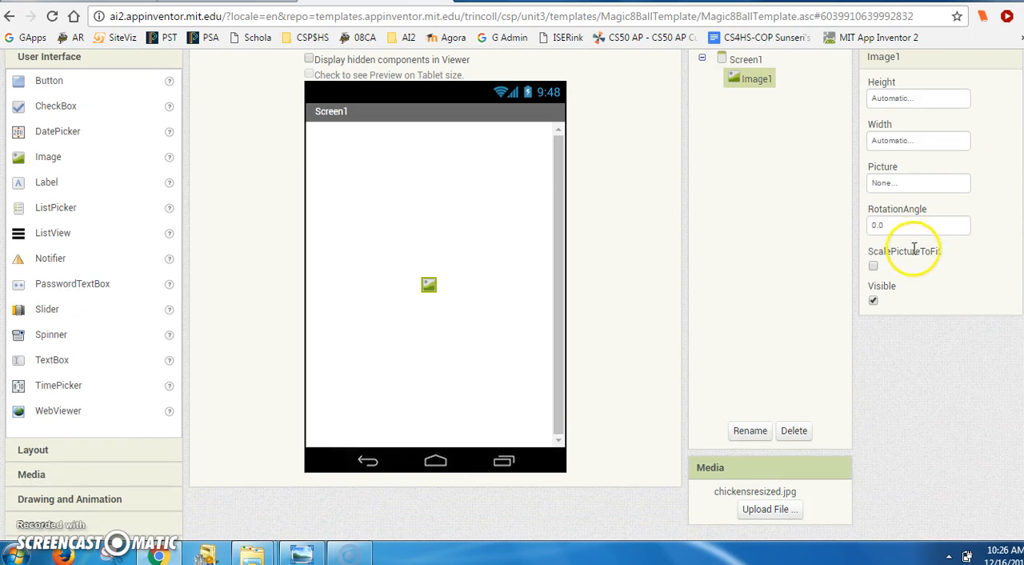
left_click(881, 183)
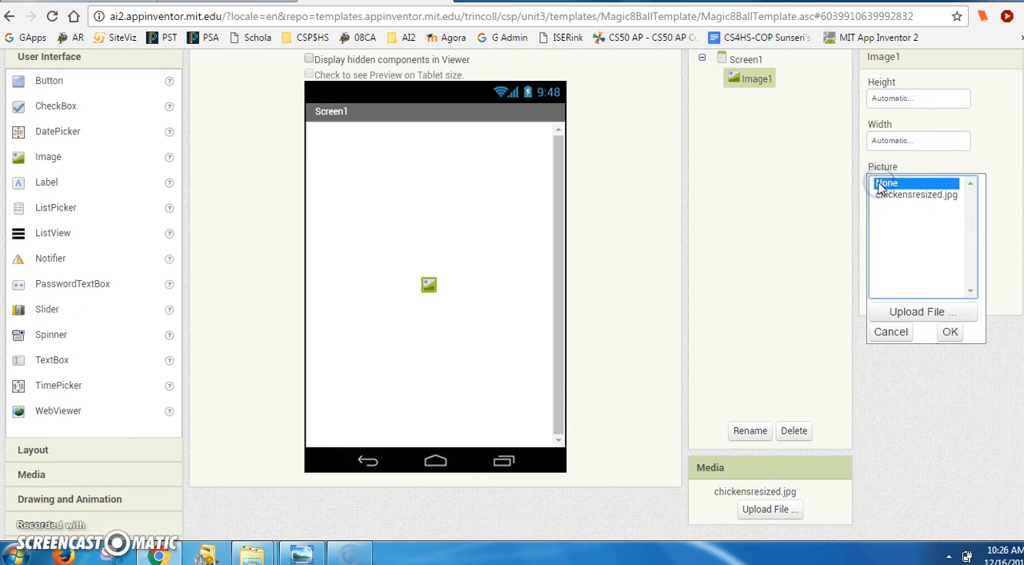
left_click(891, 197)
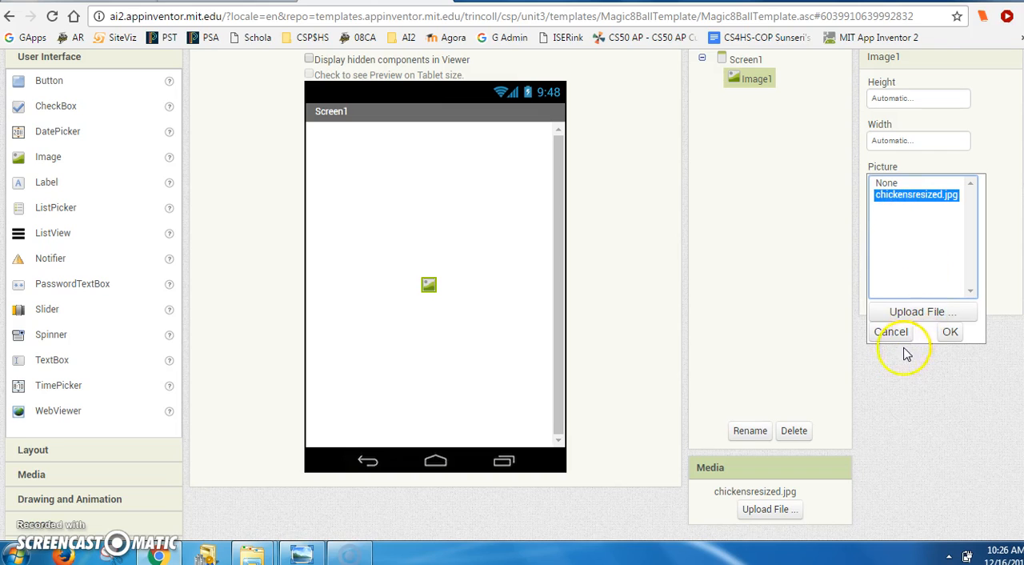
left_click(952, 333)
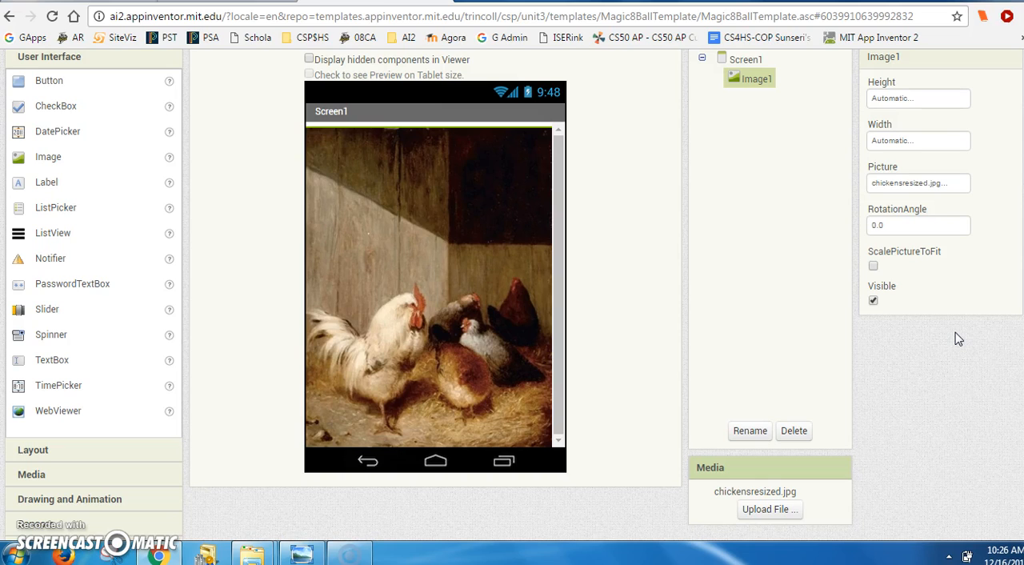
- Set the height of Image1 to 380 pixels
left_click(408, 222)
scroll(1008, 242, "up", 1)
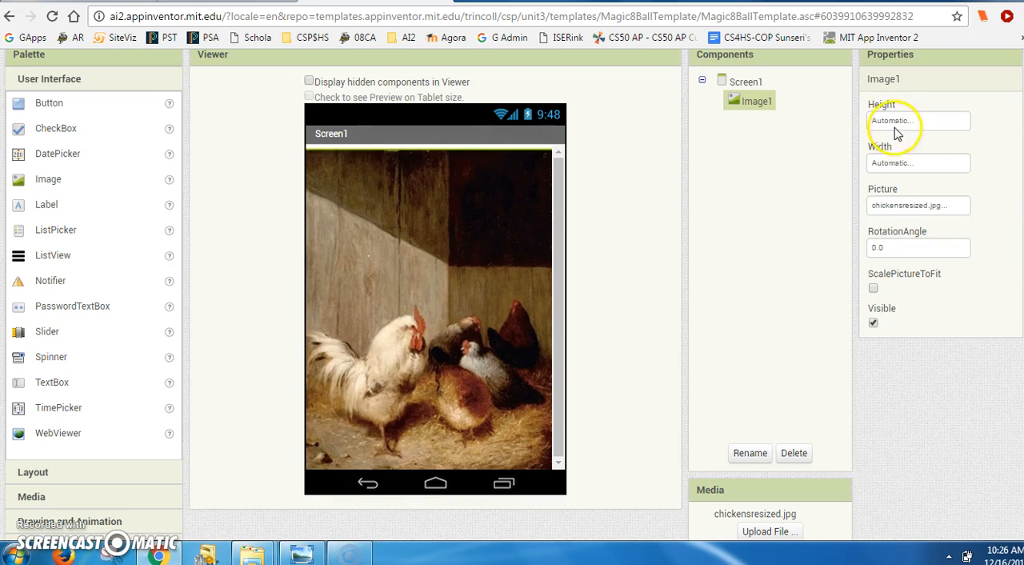
scroll(905, 172, "up", 2)
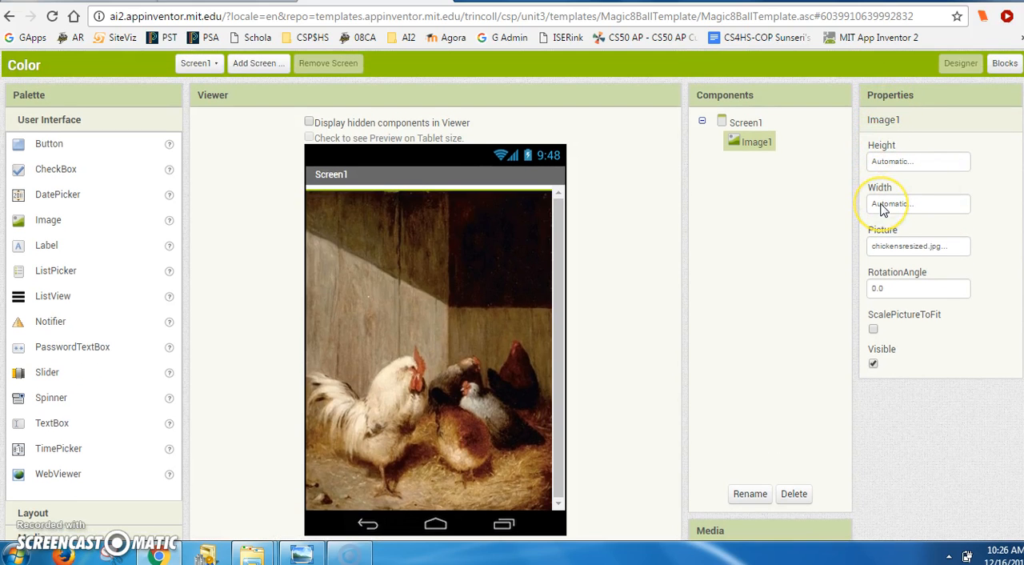
left_click(891, 163)
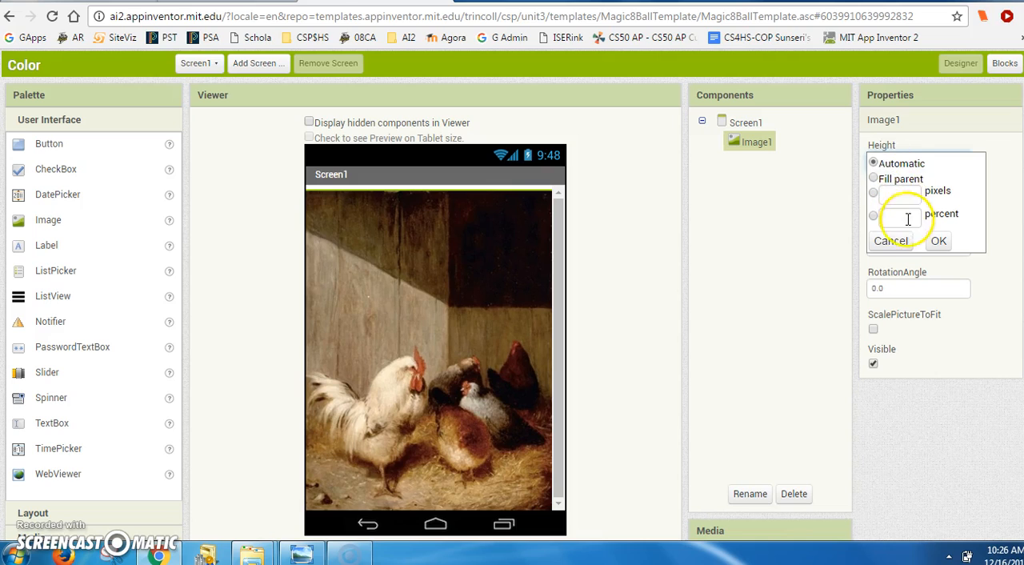
left_click(907, 194)
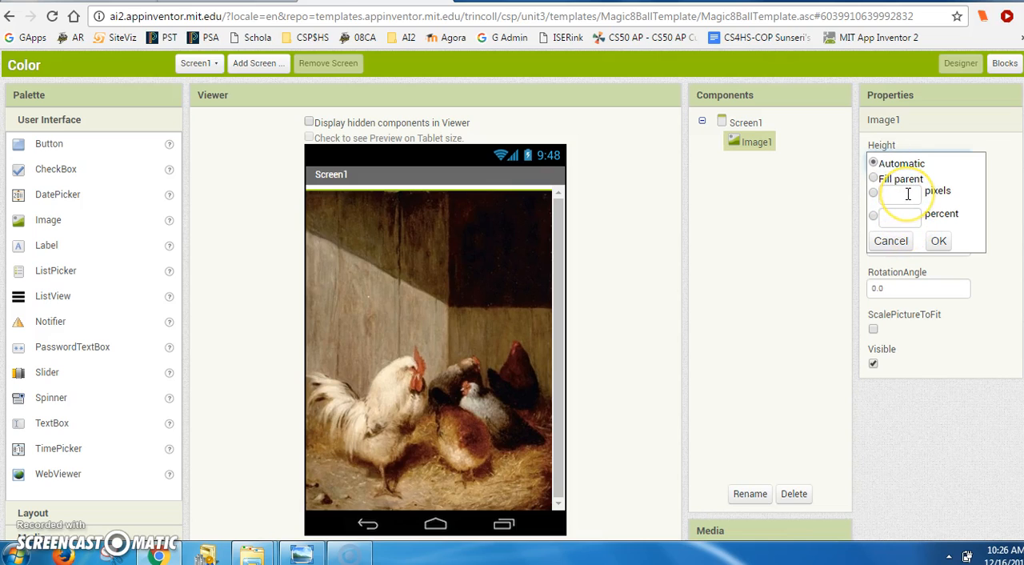
left_click(907, 194)
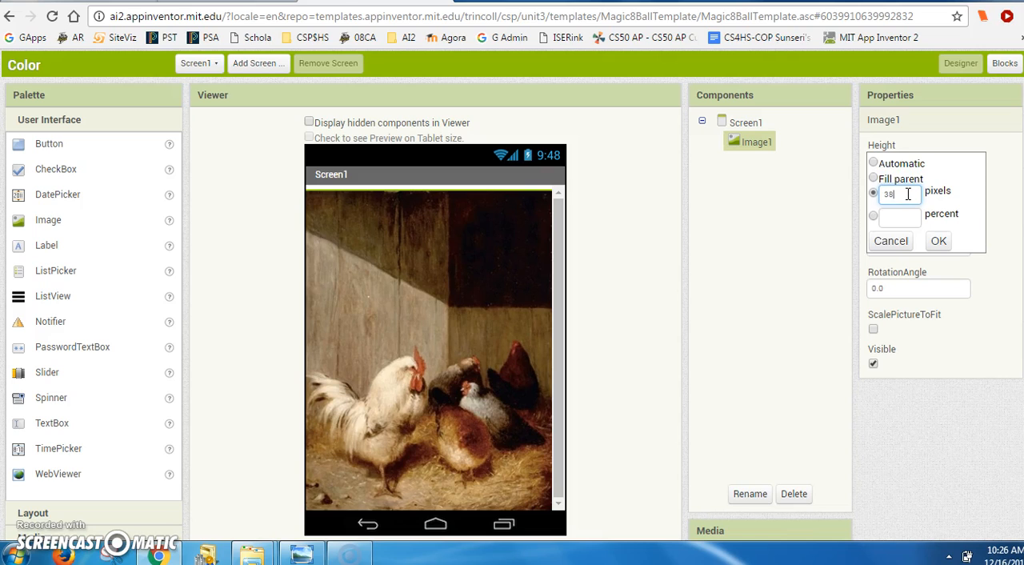
left_click(938, 244)
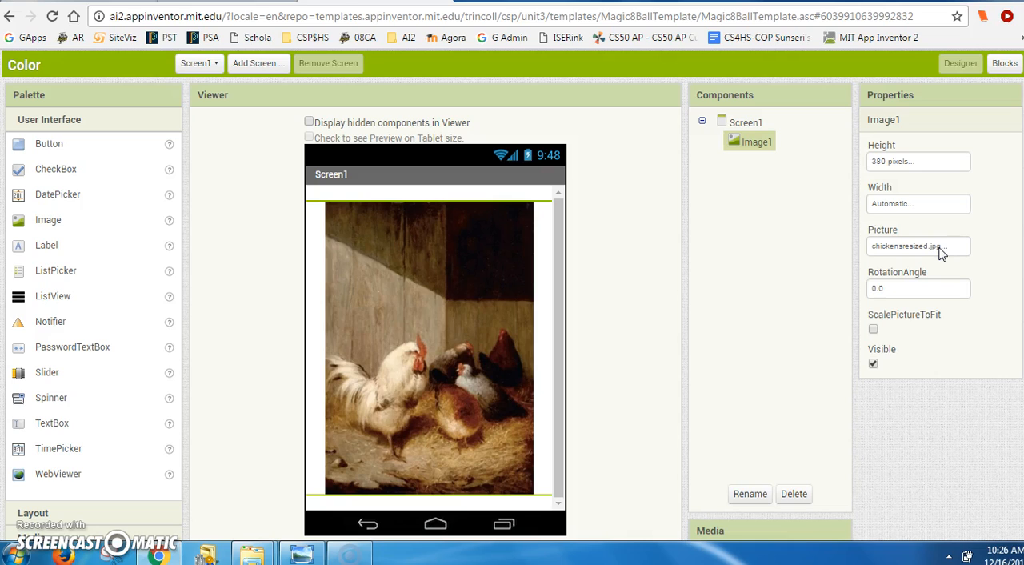
- Set the width of Image1 to 350 pixels
left_click(883, 204)
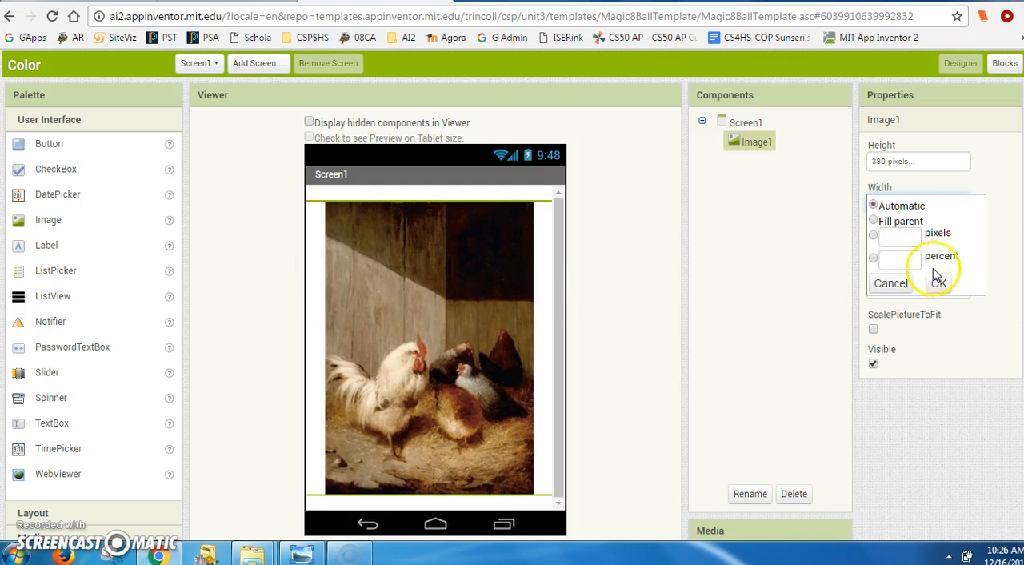
left_click(910, 237)
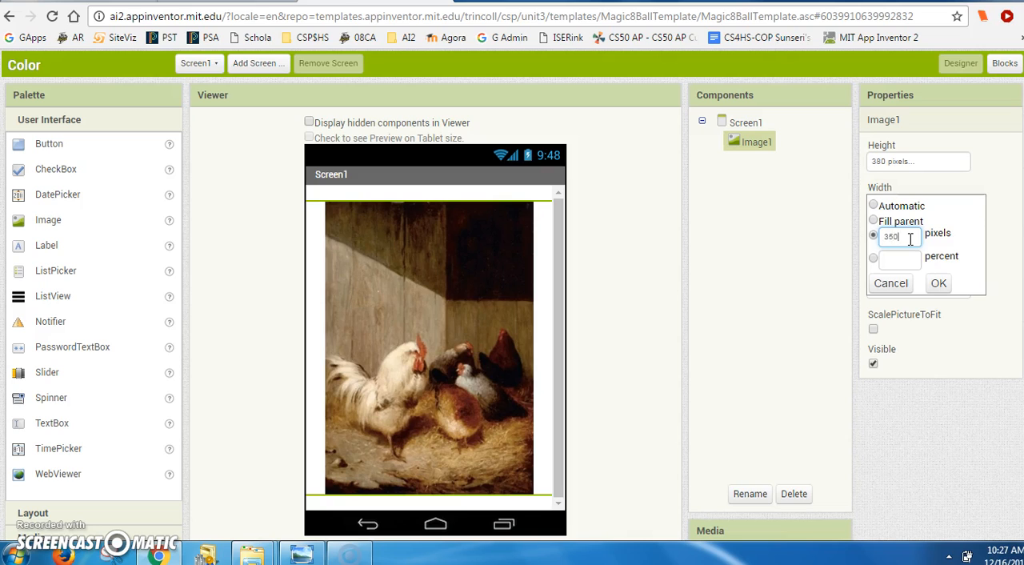
left_click(935, 285)
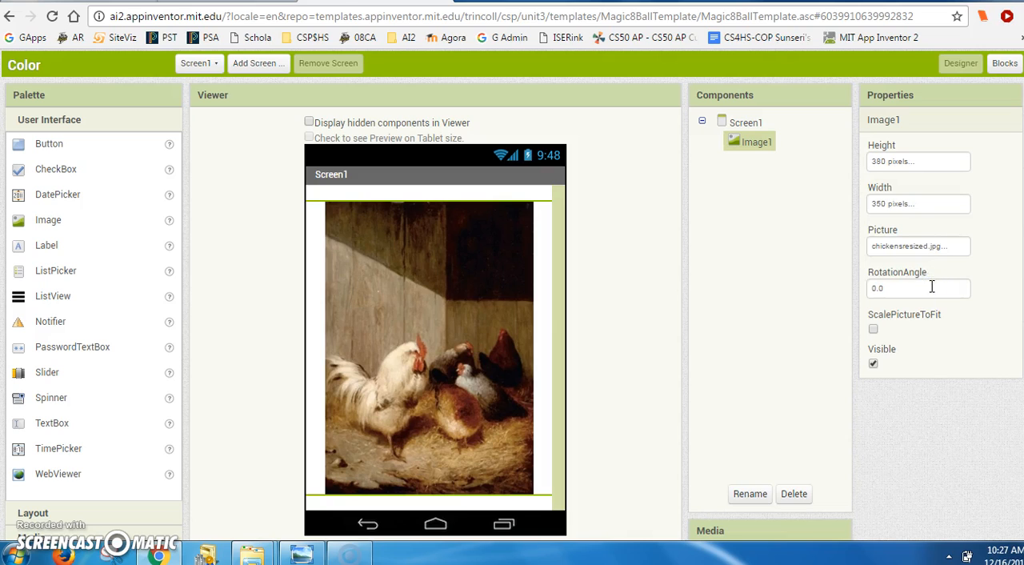
- Set the width of Image1 to 290 pixels
left_click(897, 206)
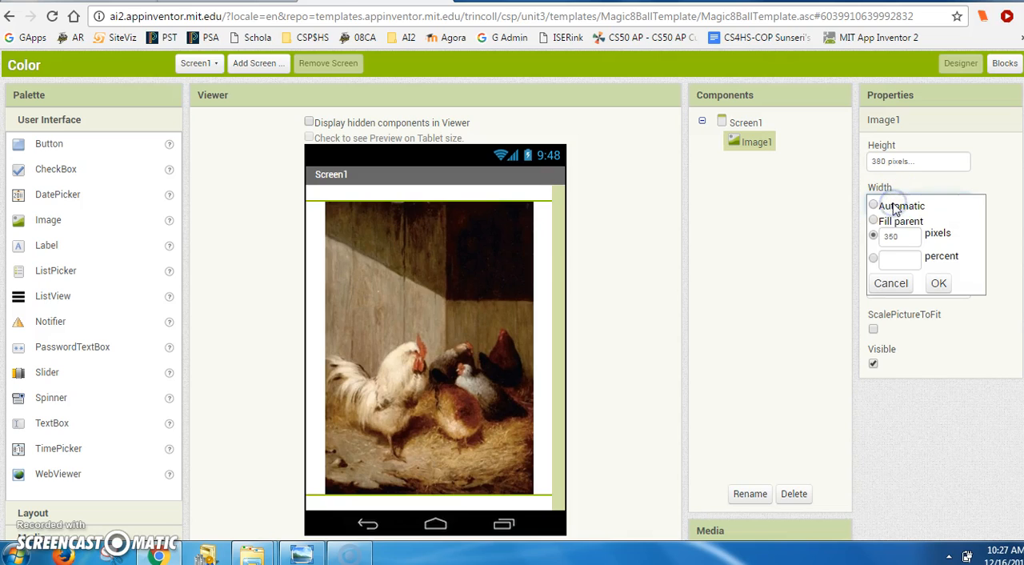
double_click(900, 236)
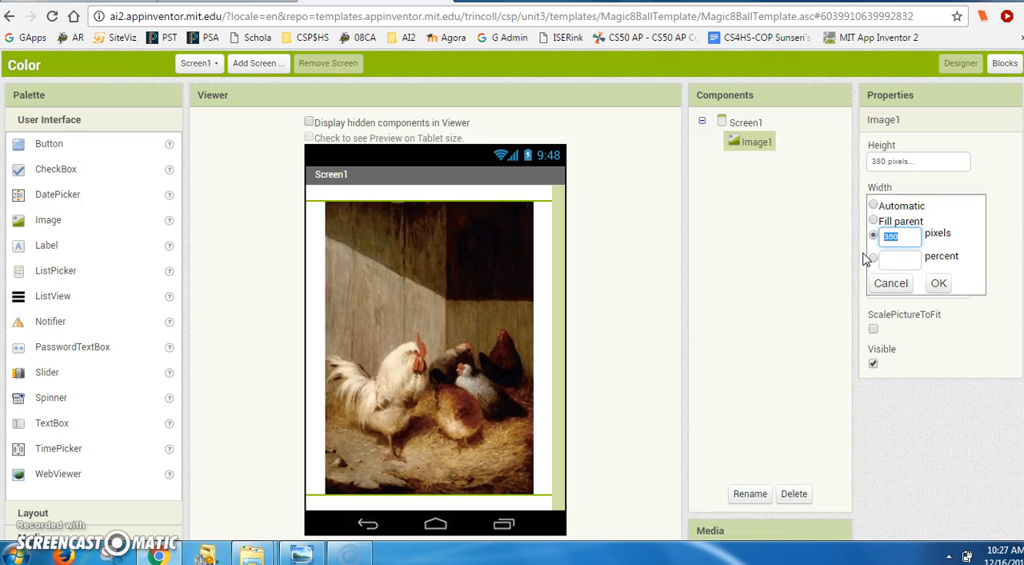
type("290")
left_click(936, 284)
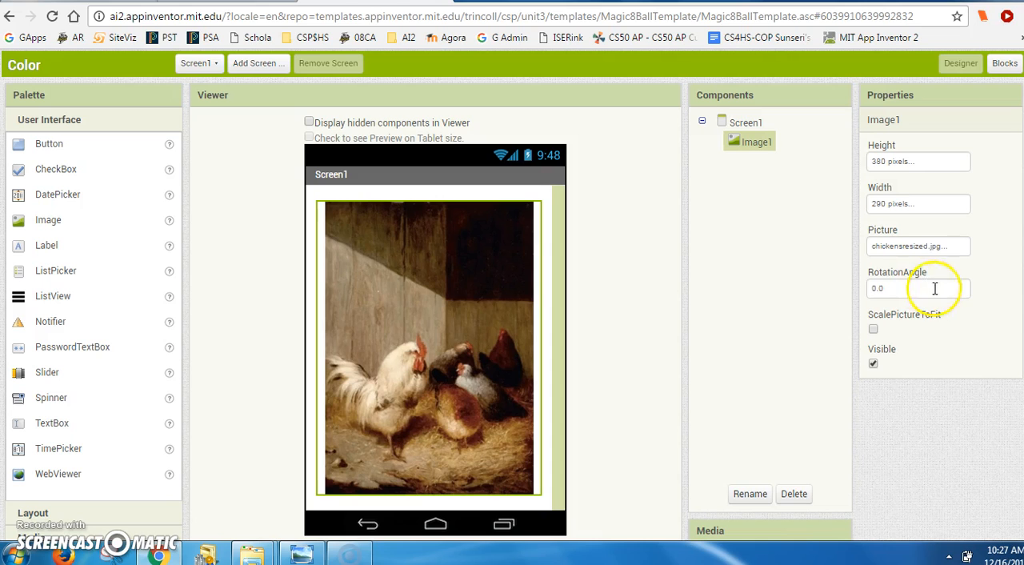
- Examine the background colour choices offered for Screen1
scroll(512, 295, "down", 1)
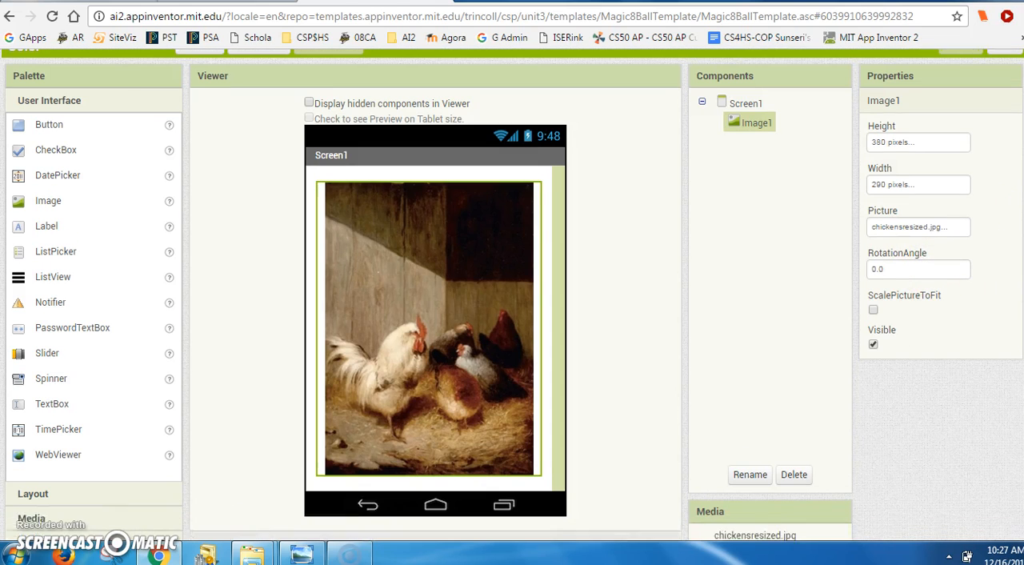
scroll(512, 295, "up", 1)
scroll(1012, 172, "up", 1)
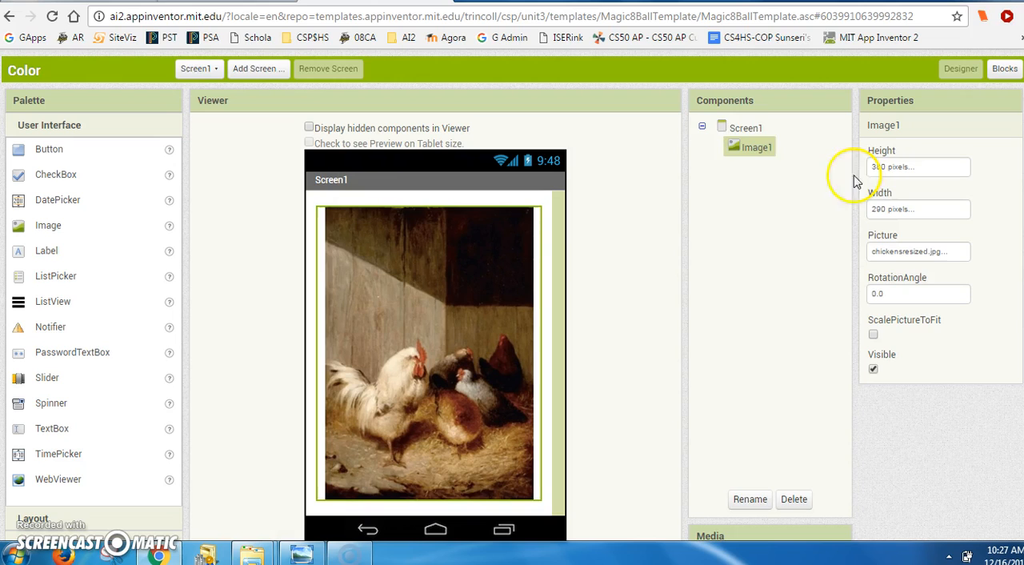
left_click(748, 128)
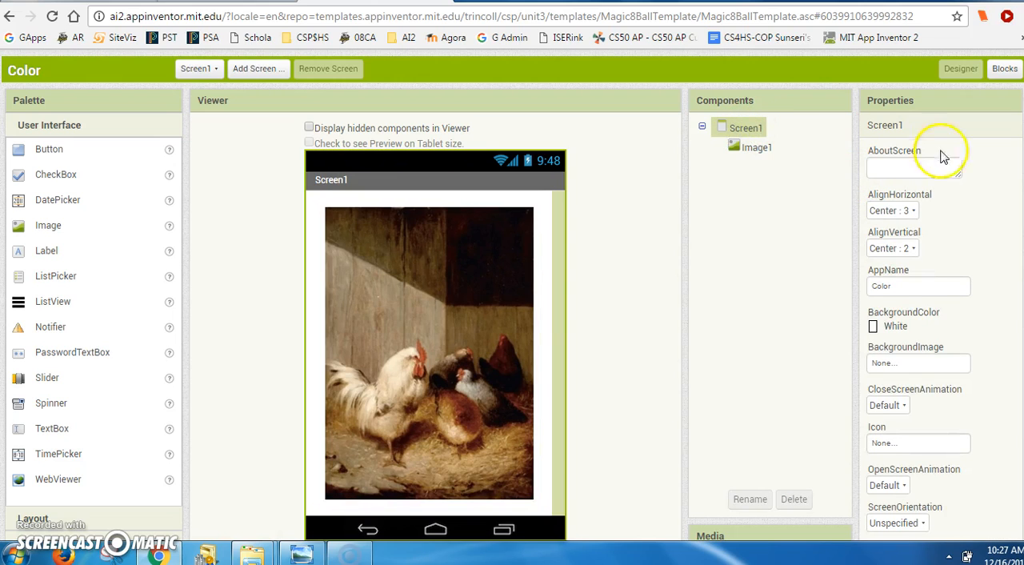
left_click(876, 326)
scroll(876, 326, "up", 1)
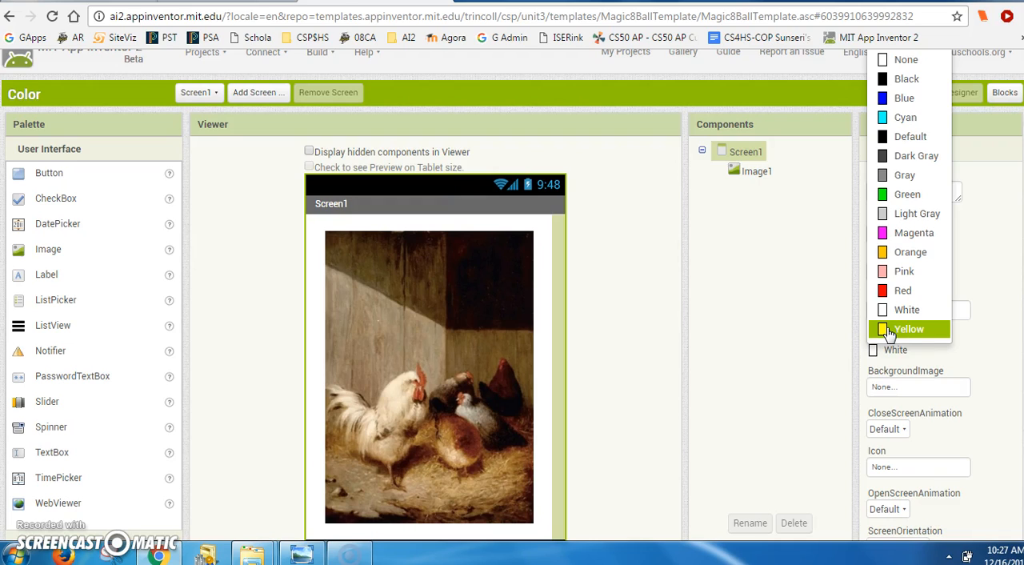
left_click(758, 245)
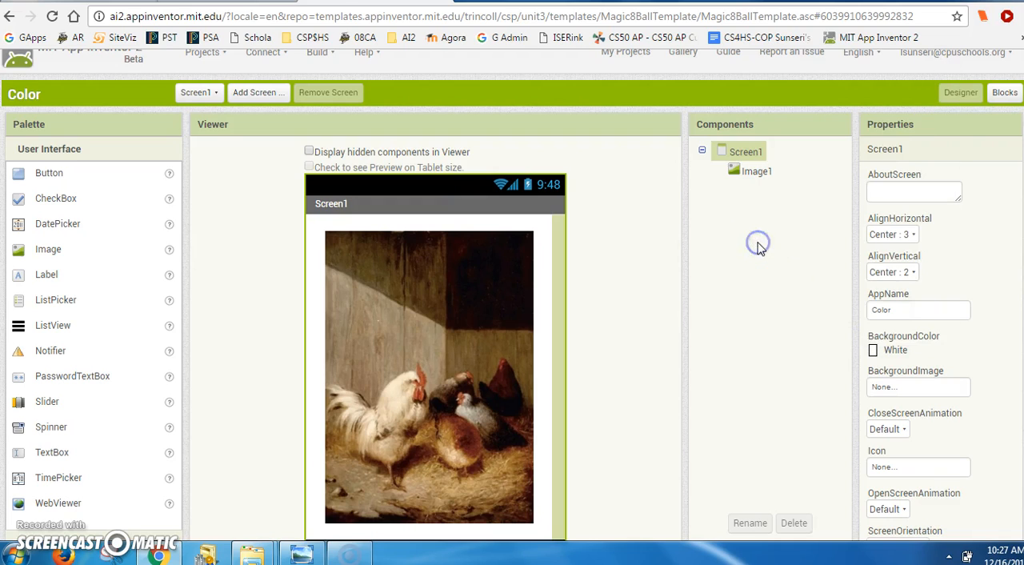
left_click(743, 154)
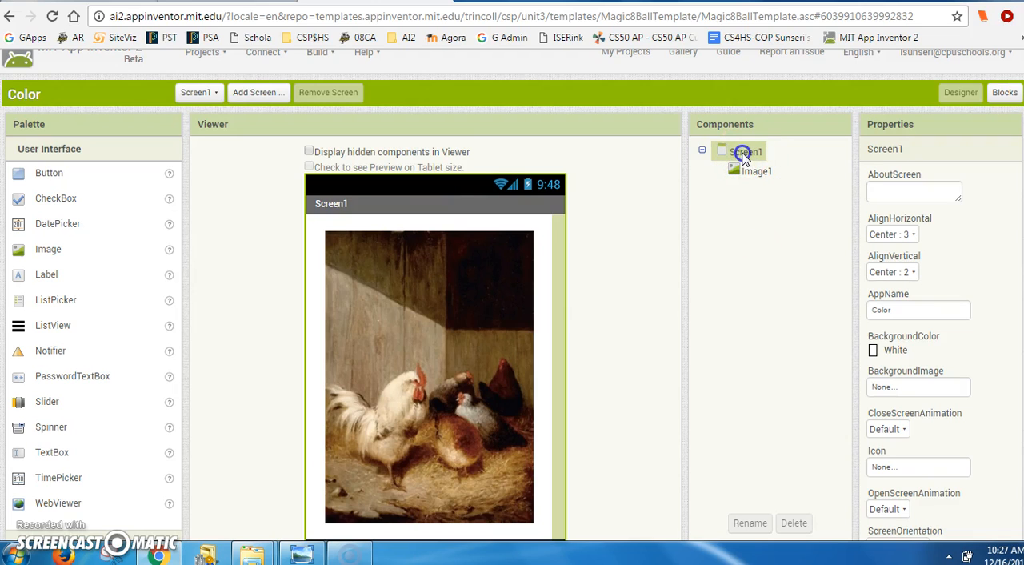
- Switch to block editing and place a "set Screen1.BackgroundColor to" block in the workspace
left_click(1008, 93)
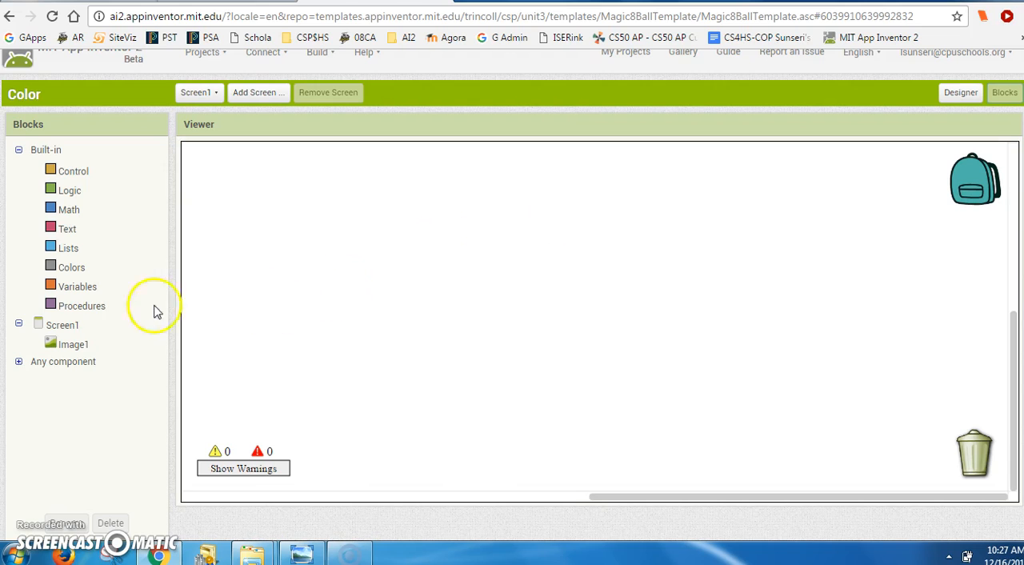
left_click(64, 328)
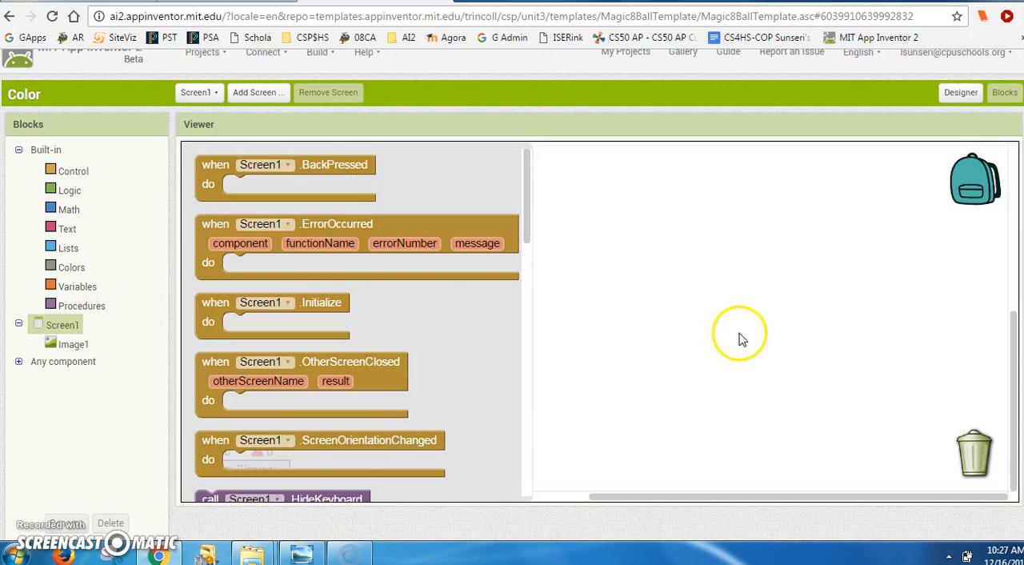
scroll(740, 336, "down", 2)
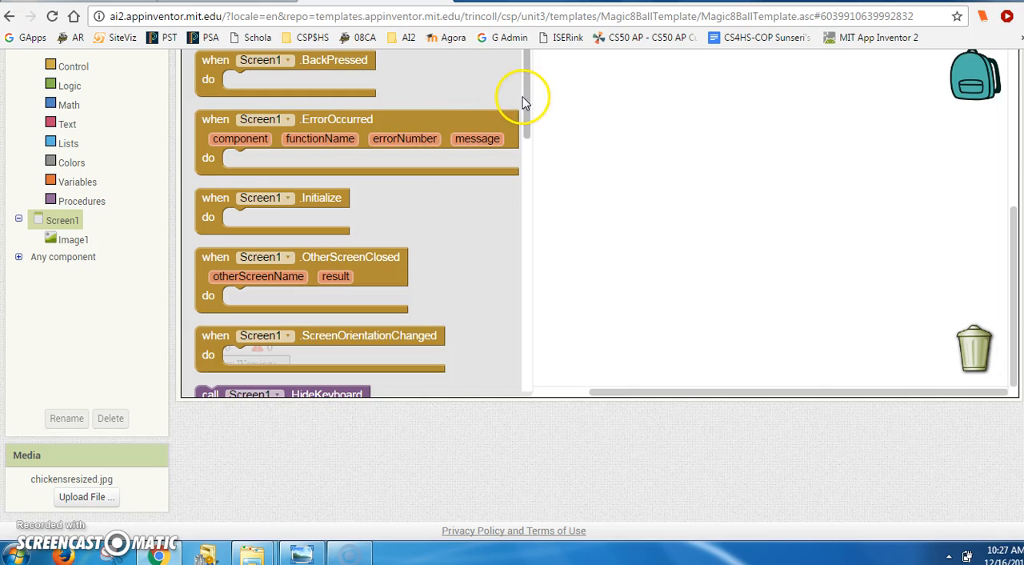
left_click_drag(524, 102, 489, 204)
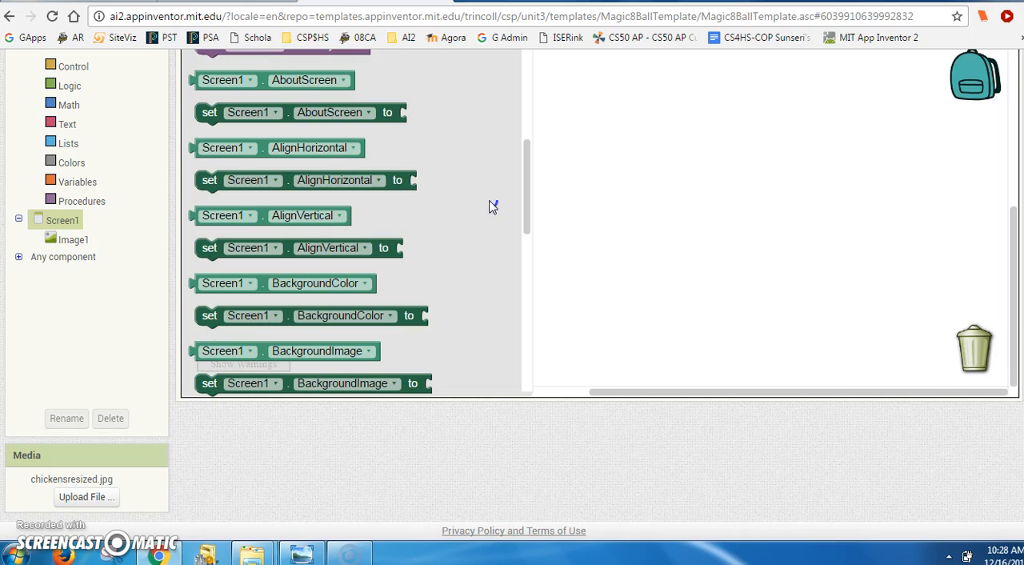
left_click_drag(195, 316, 226, 120)
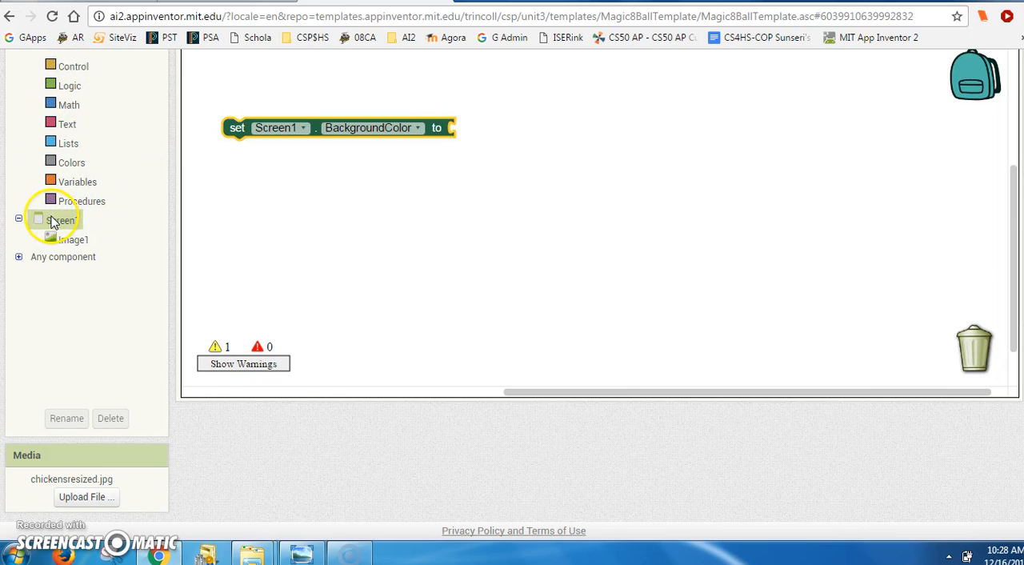
left_click(71, 67)
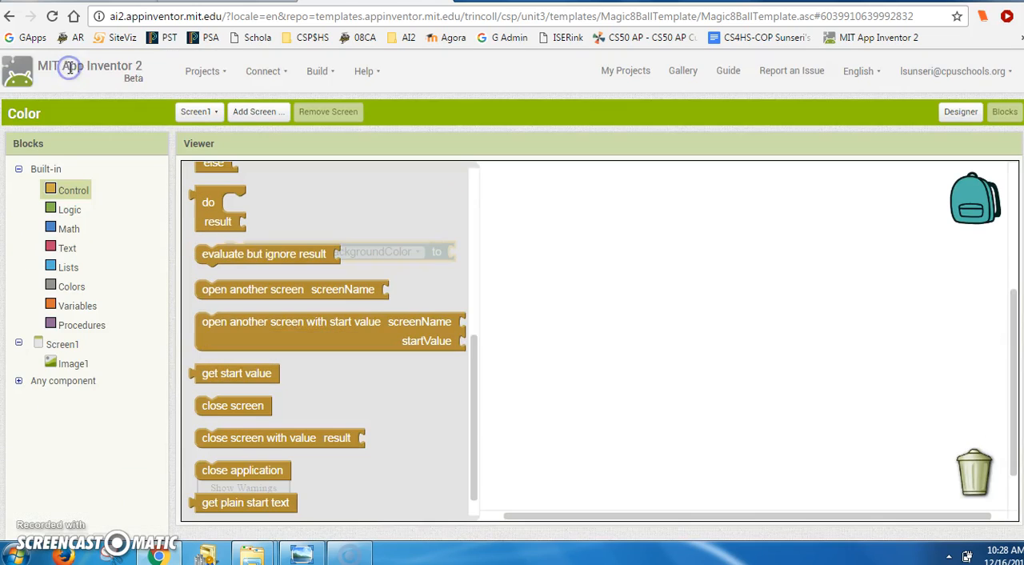
scroll(644, 352, "down", 3)
left_click(451, 213)
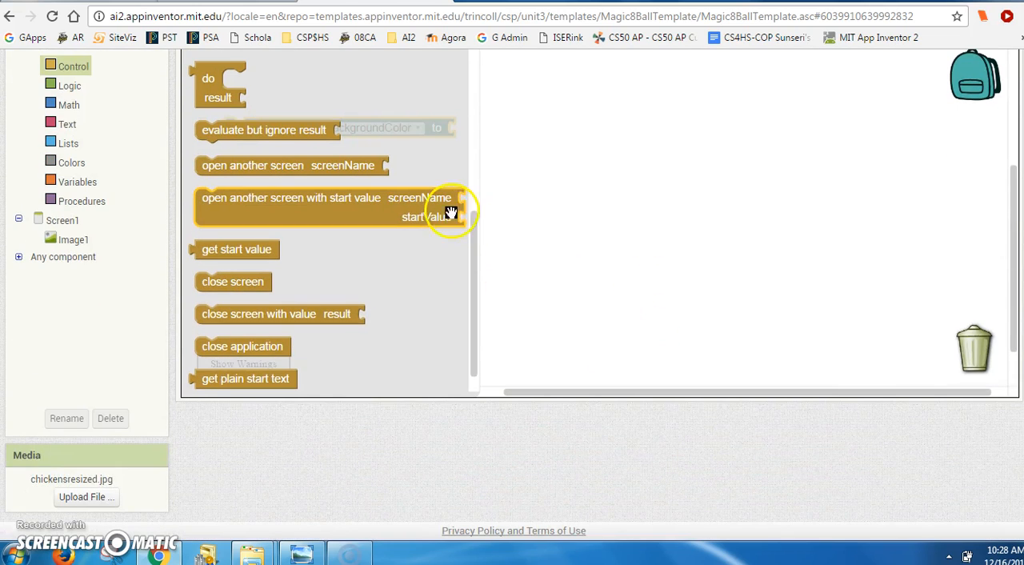
left_click_drag(472, 244, 460, 76)
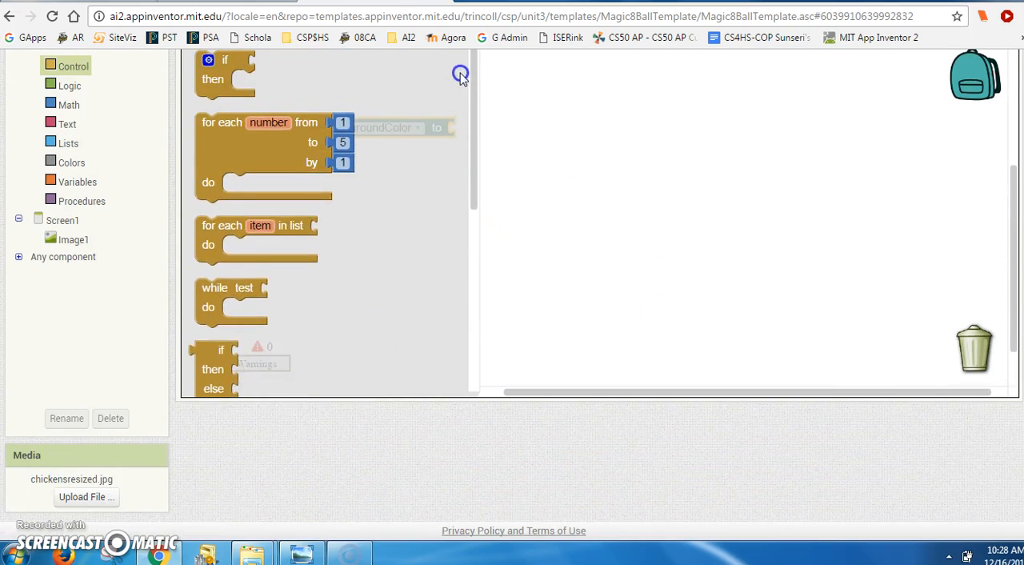
scroll(461, 75, "up", 3)
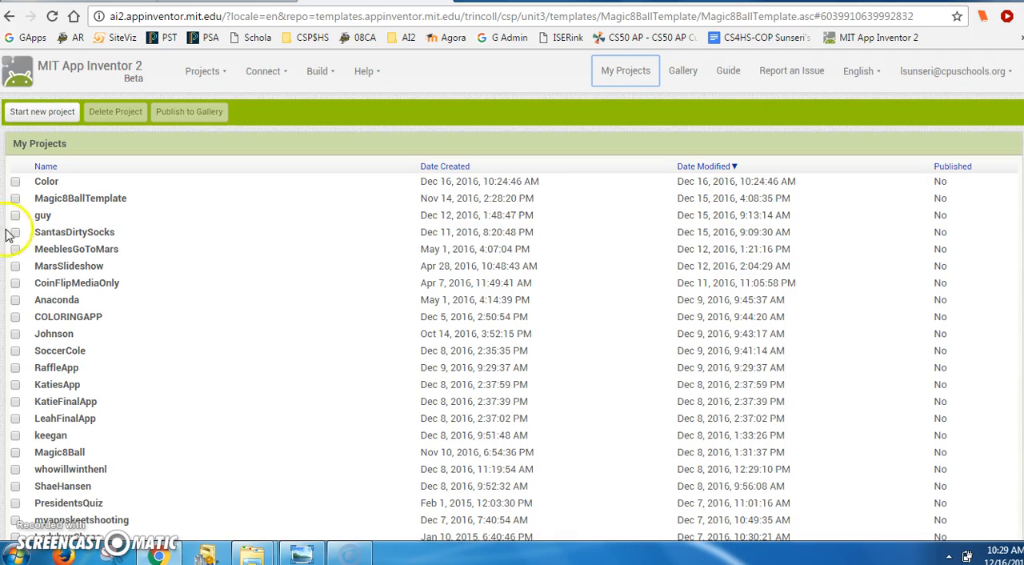
- Open the Color project and set the AboutScreen text of Screen1 to Color
left_click(15, 182)
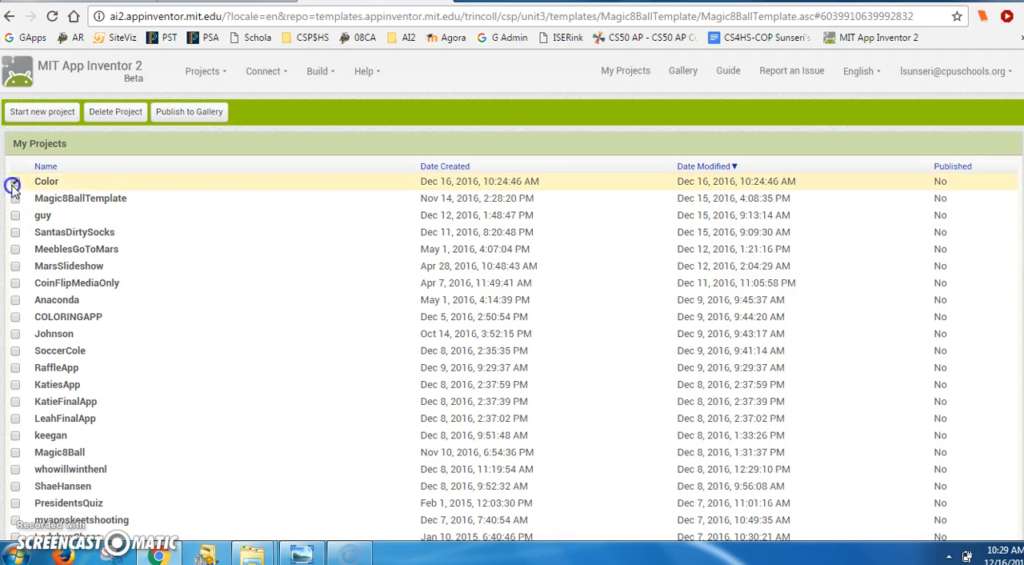
left_click(47, 180)
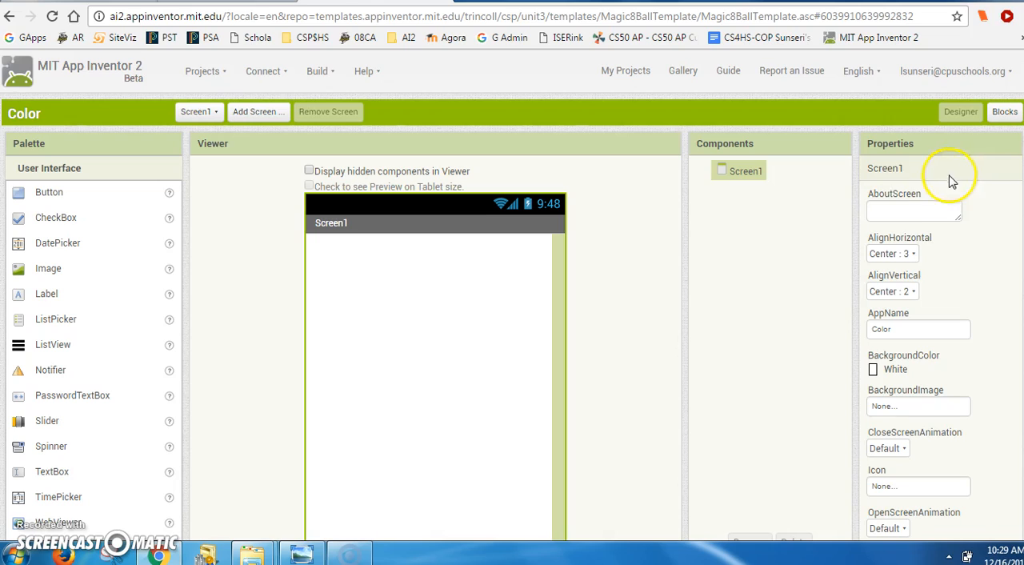
left_click(910, 212)
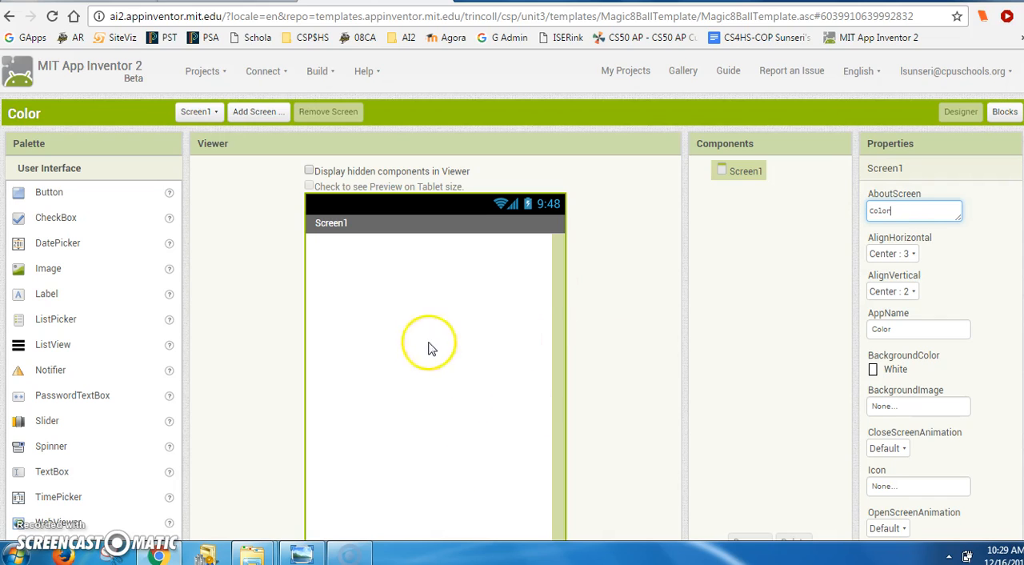
- Add an Image component to Screen1 and set the screen's alignment to Left : 1 horizontally and Top : 1 vertically
left_click_drag(30, 266, 412, 335)
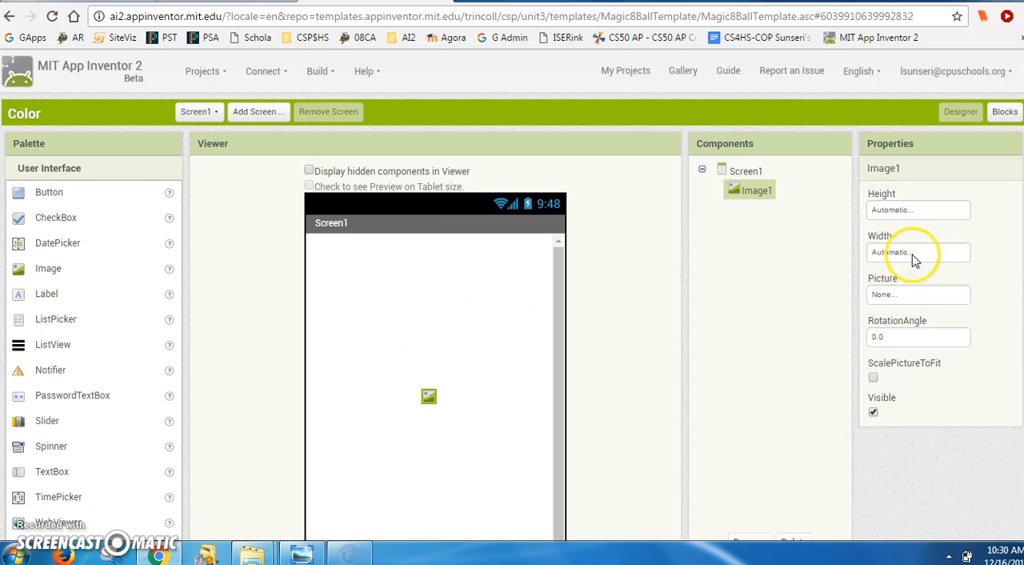
left_click(744, 173)
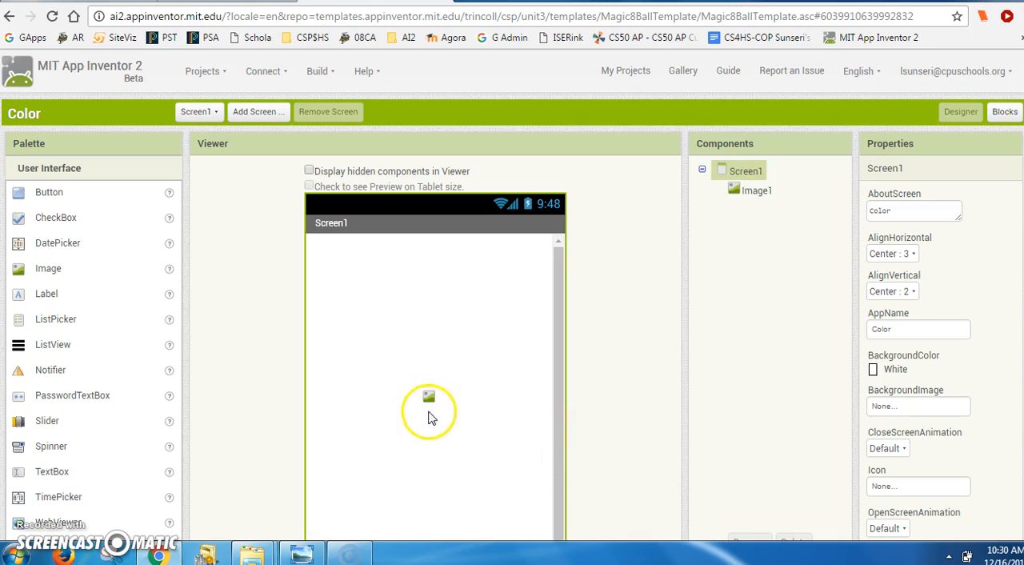
left_click(745, 173)
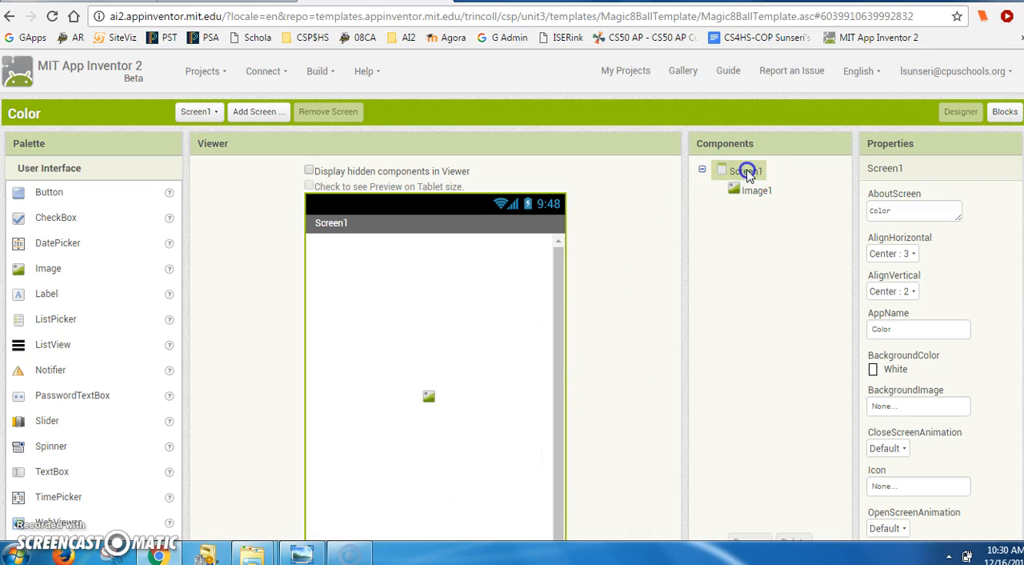
left_click(911, 256)
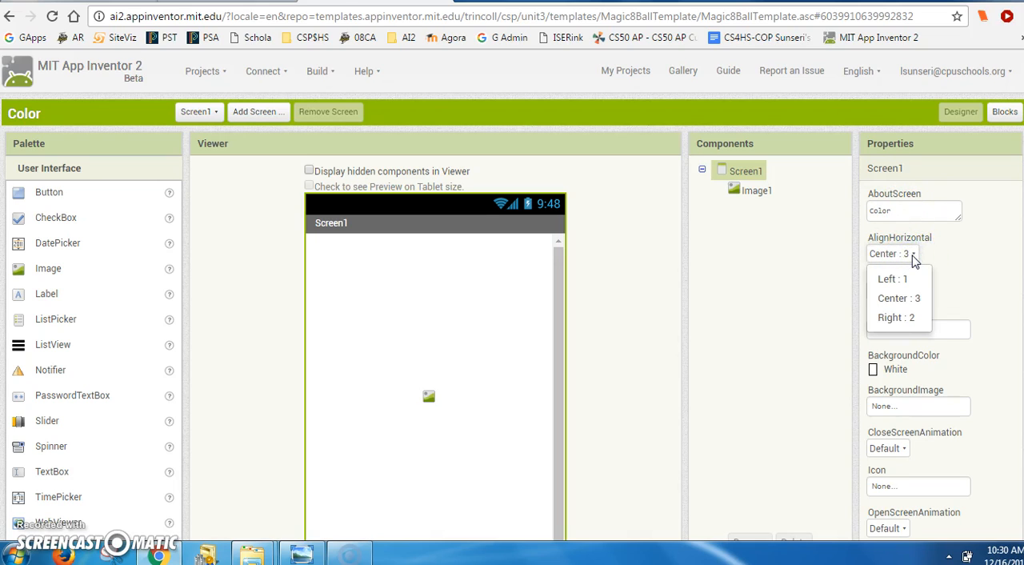
left_click(967, 254)
left_click(913, 292)
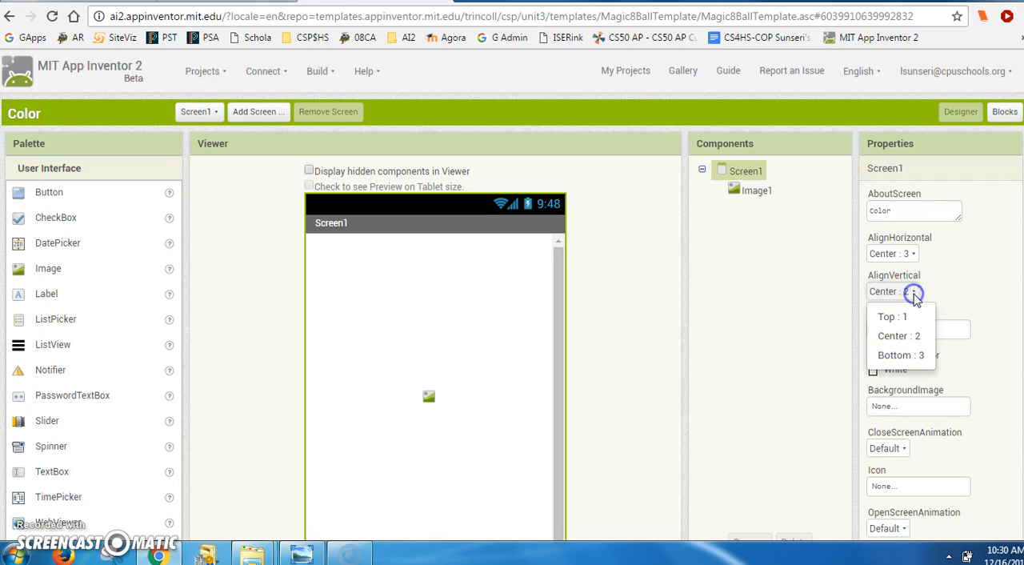
left_click(901, 317)
left_click(911, 255)
left_click(882, 277)
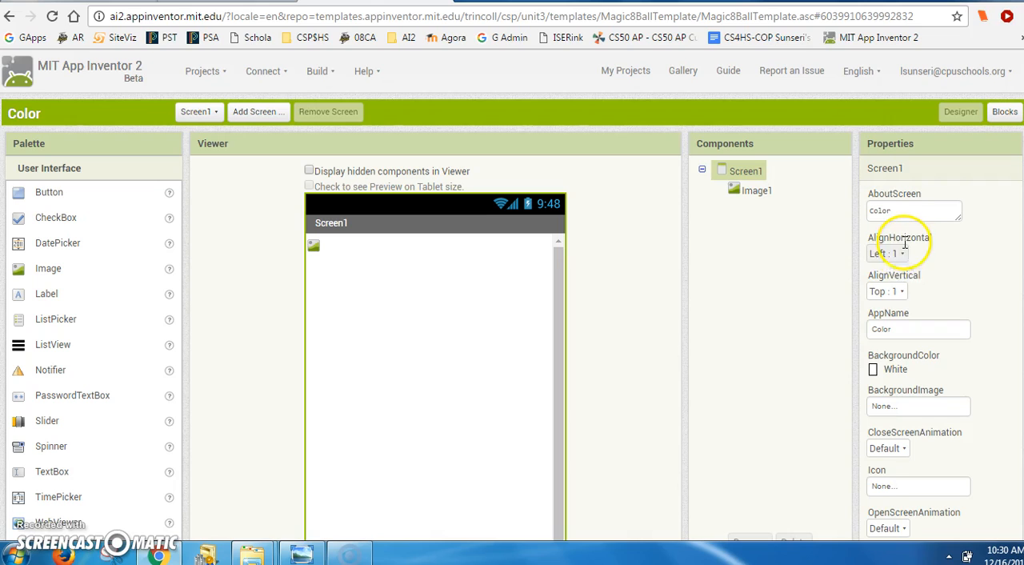
- Set Screen1's horizontal alignment to Center : 3 and its vertical alignment to Center : 2
left_click(897, 254)
left_click(903, 296)
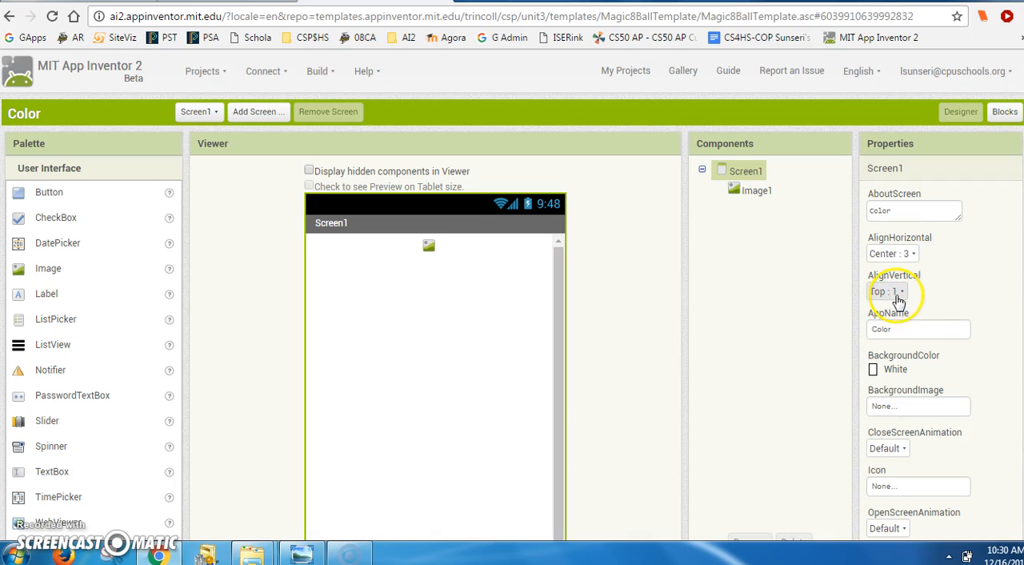
left_click(900, 295)
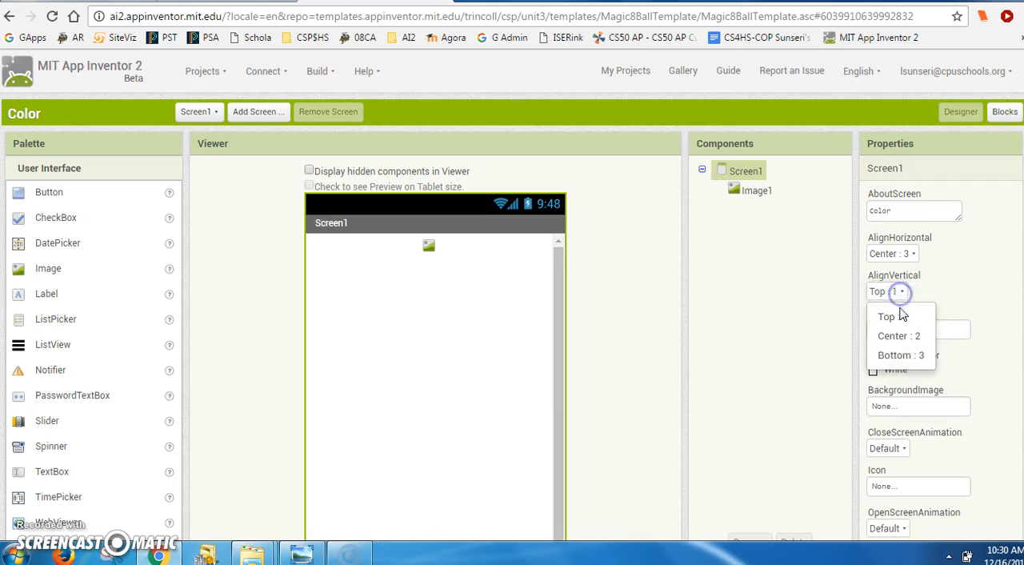
left_click(893, 336)
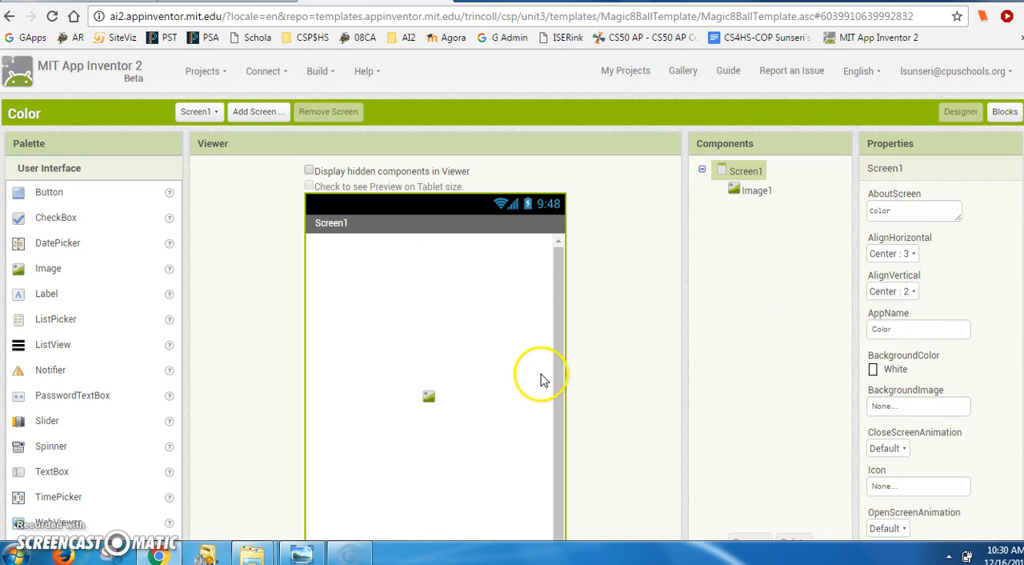
scroll(558, 394, "down", 3)
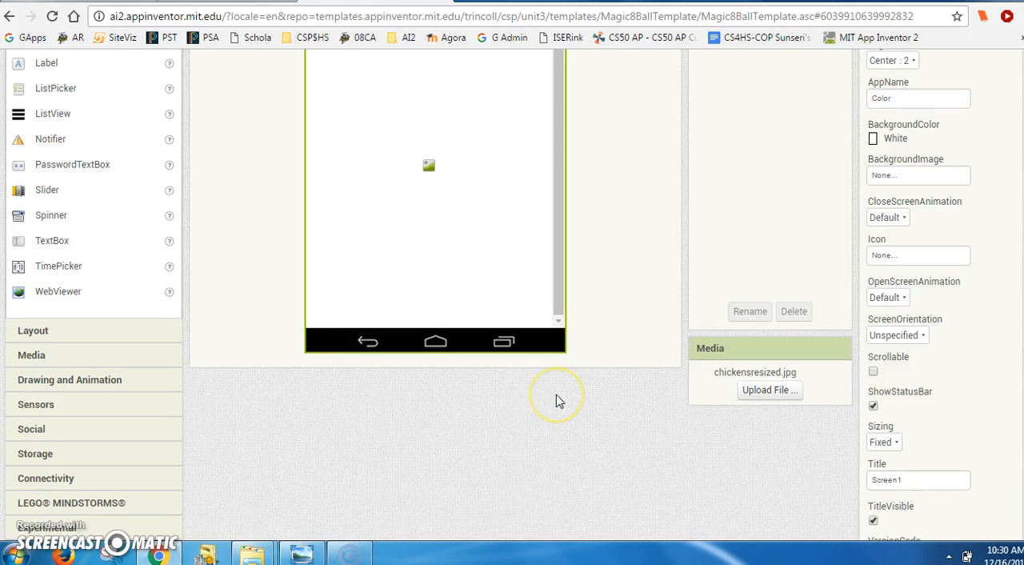
scroll(556, 398, "up", 3)
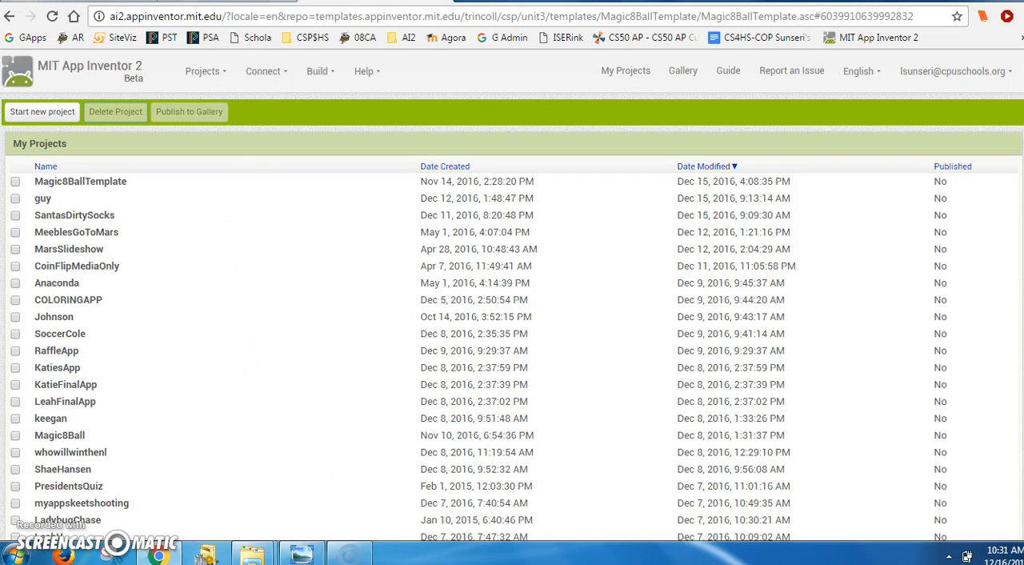
- View the chickensresized picture in Windows Photo Viewer, then minimize the viewer to return to the project list
left_click(302, 554)
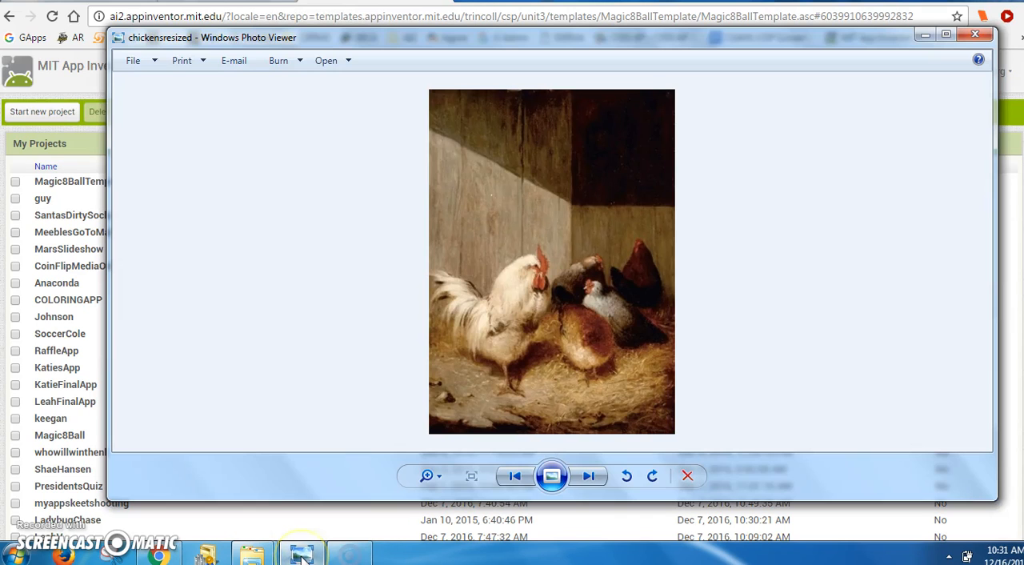
left_click(926, 39)
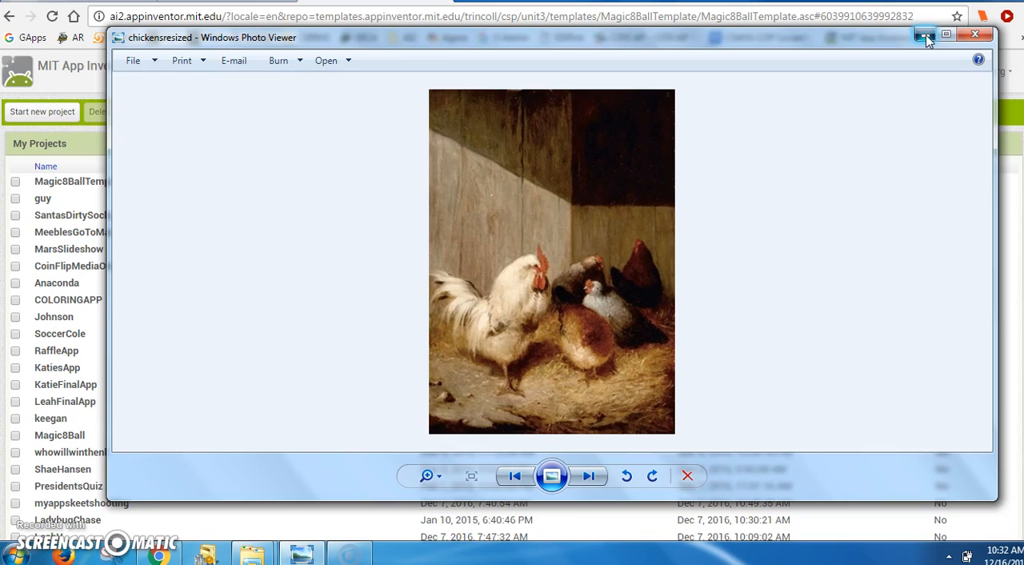
left_click(924, 36)
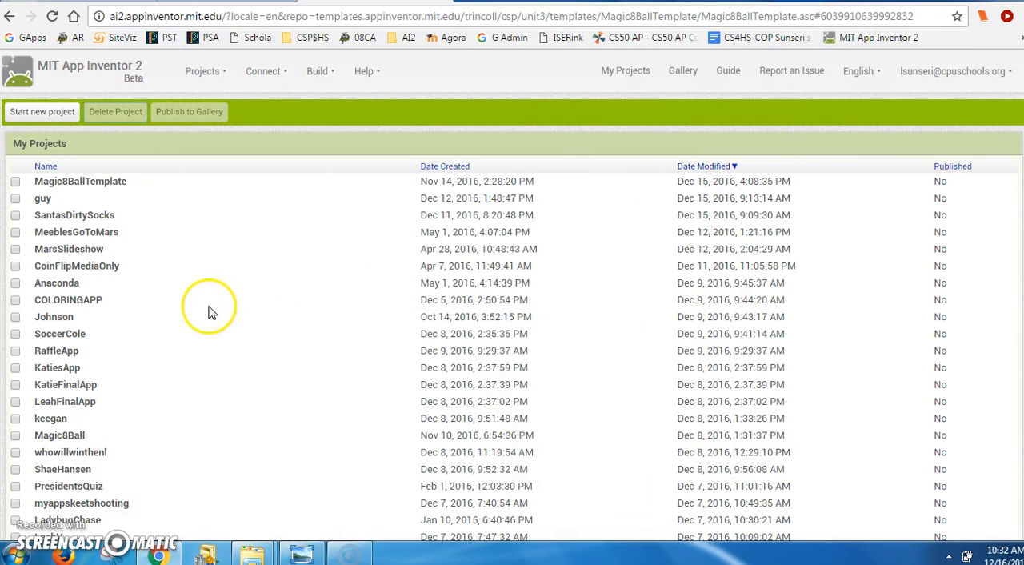
- Create a new project named Color and add an Image component to Screen1
left_click(46, 113)
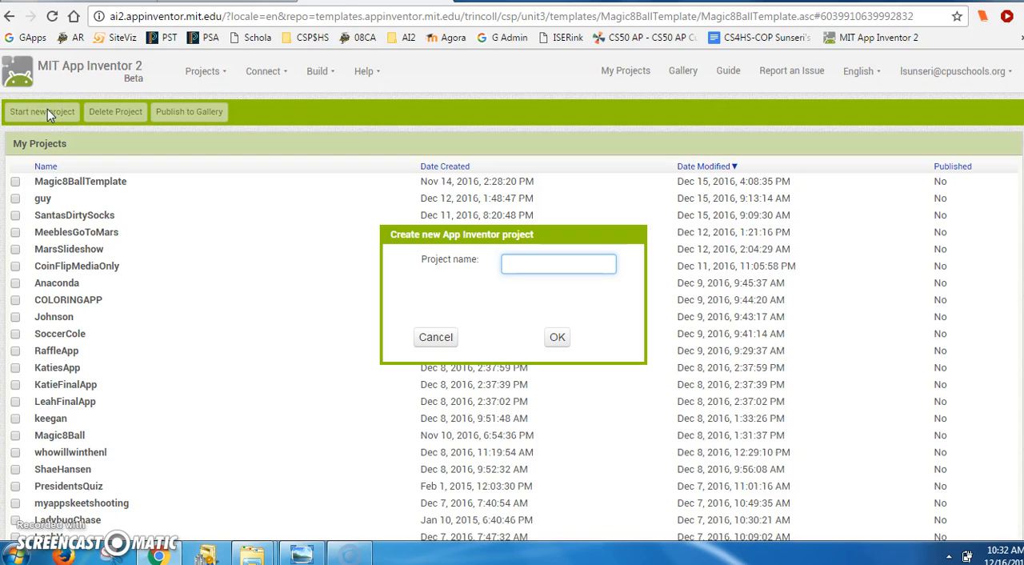
left_click(557, 337)
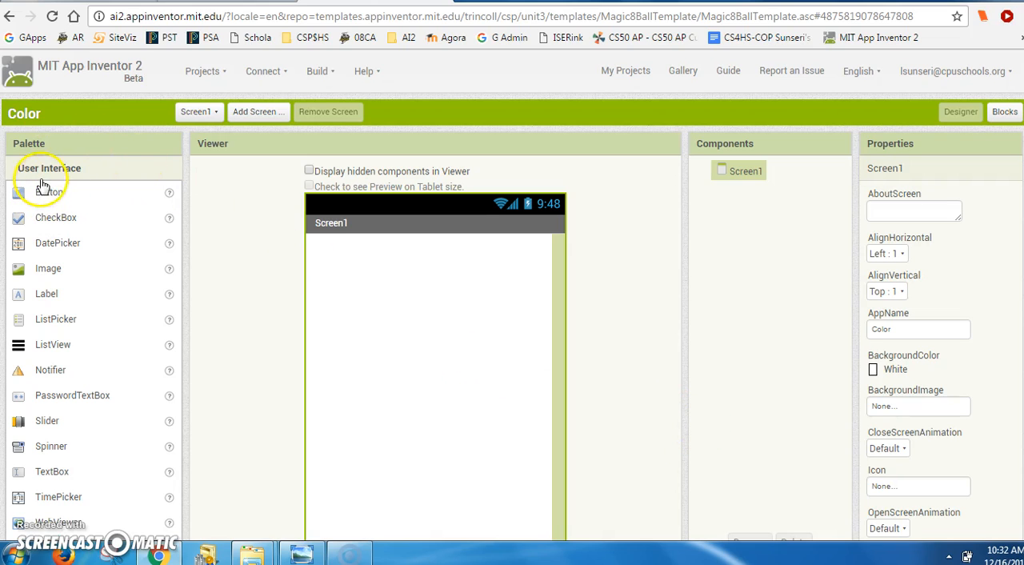
left_click_drag(22, 269, 326, 272)
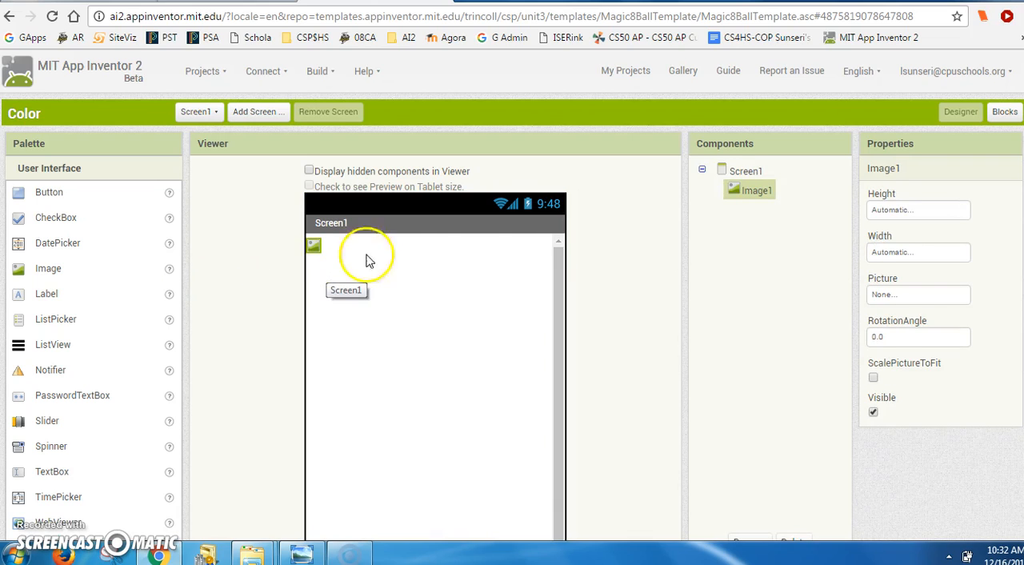
- Set the Color project's Screen1 alignment to Center : 3 horizontally and Center : 2 vertically
left_click(744, 171)
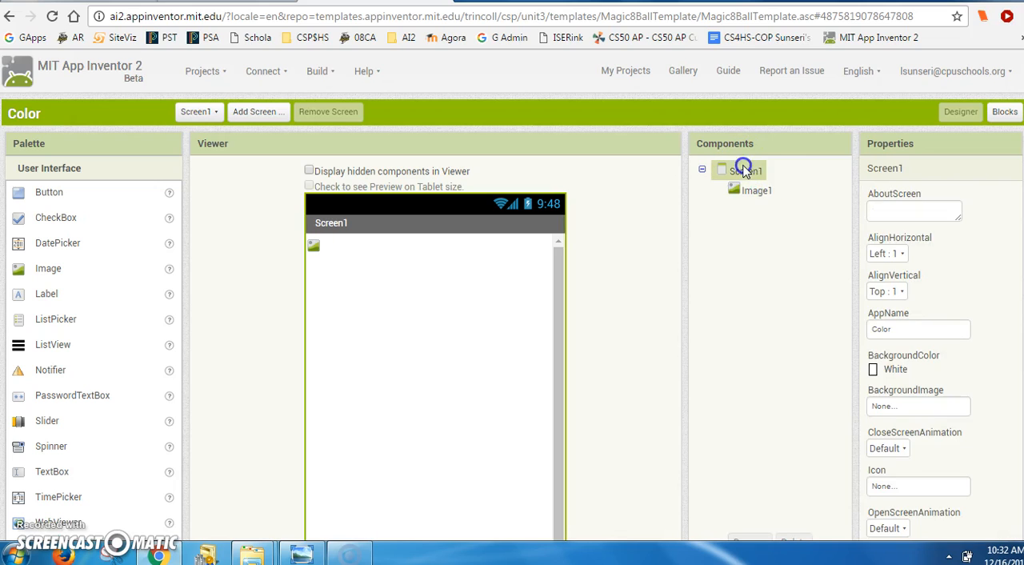
left_click(902, 255)
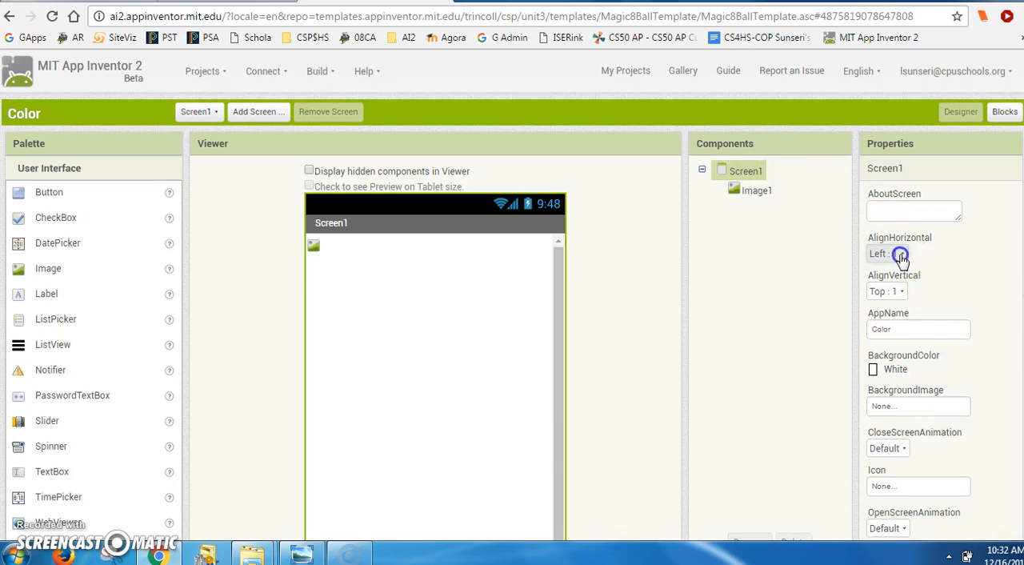
left_click(915, 299)
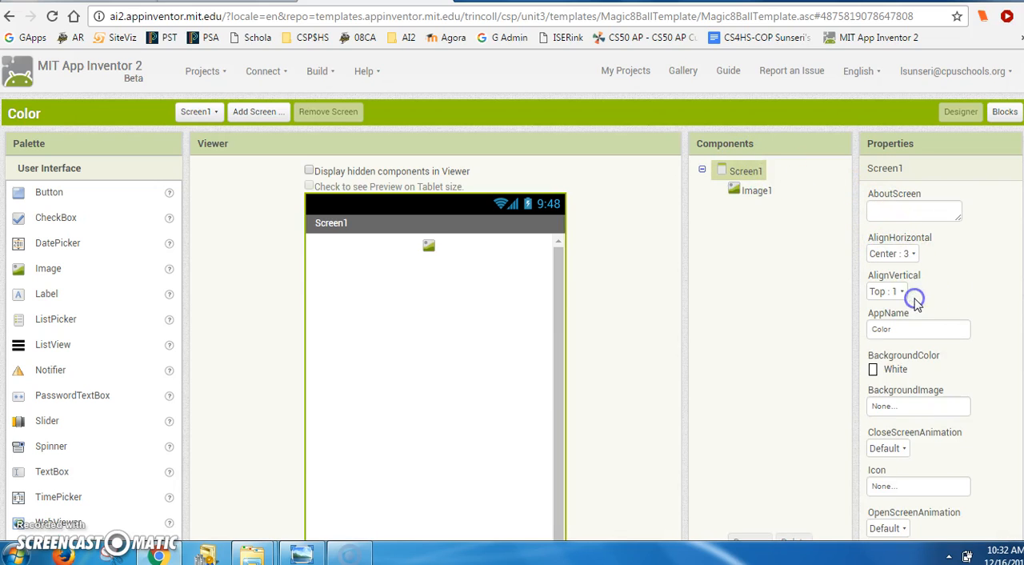
left_click(899, 291)
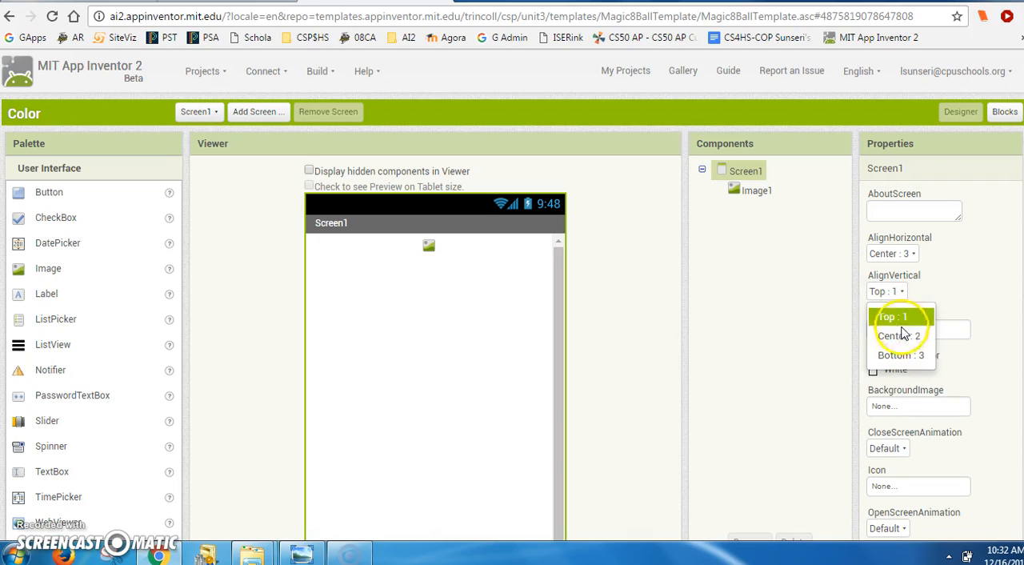
left_click(902, 335)
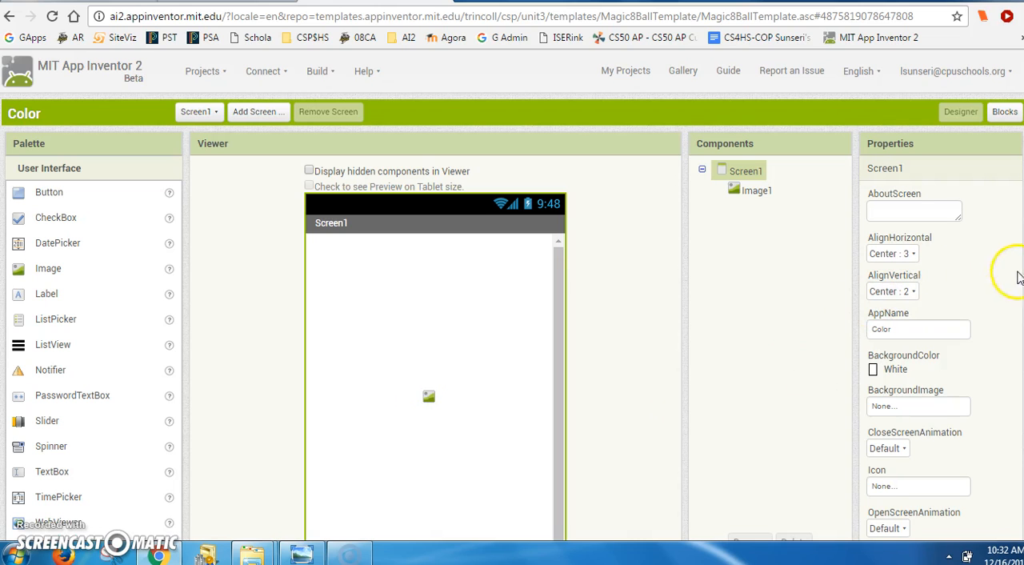
- Upload the chickensresized picture from the Downloads folder to the project's media
scroll(513, 294, "down", 3)
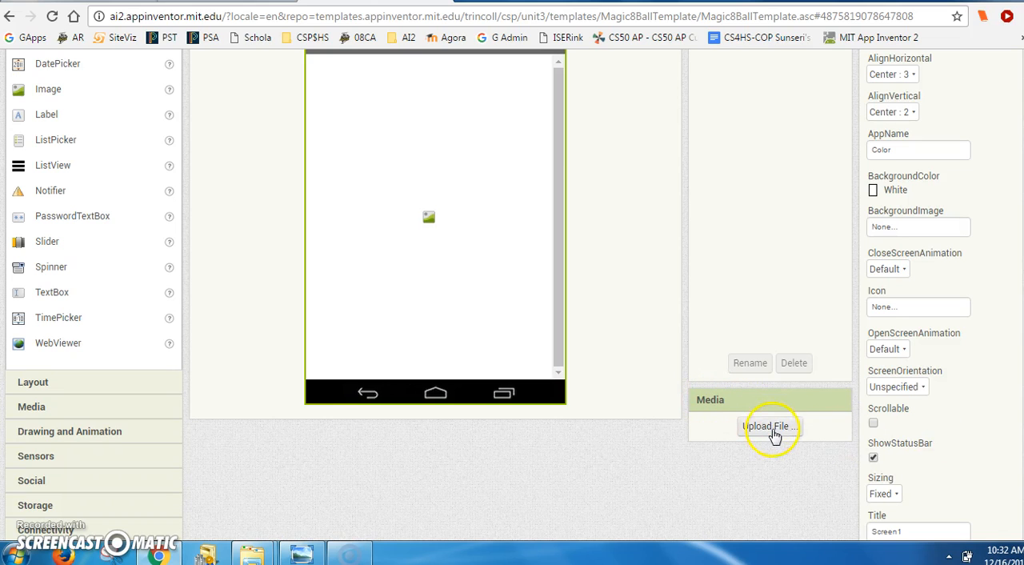
left_click(773, 431)
left_click(392, 210)
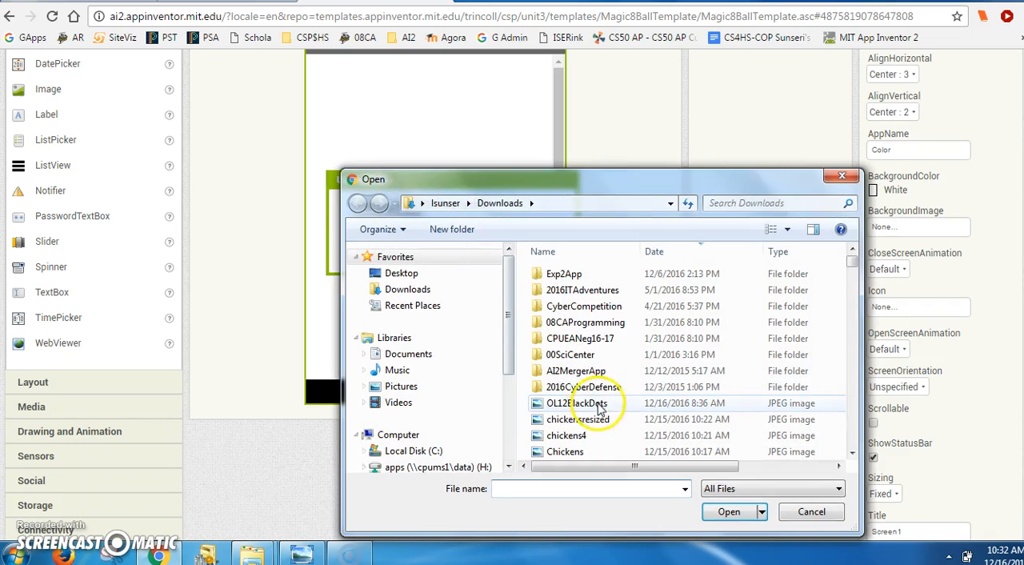
left_click(592, 424)
left_click(731, 512)
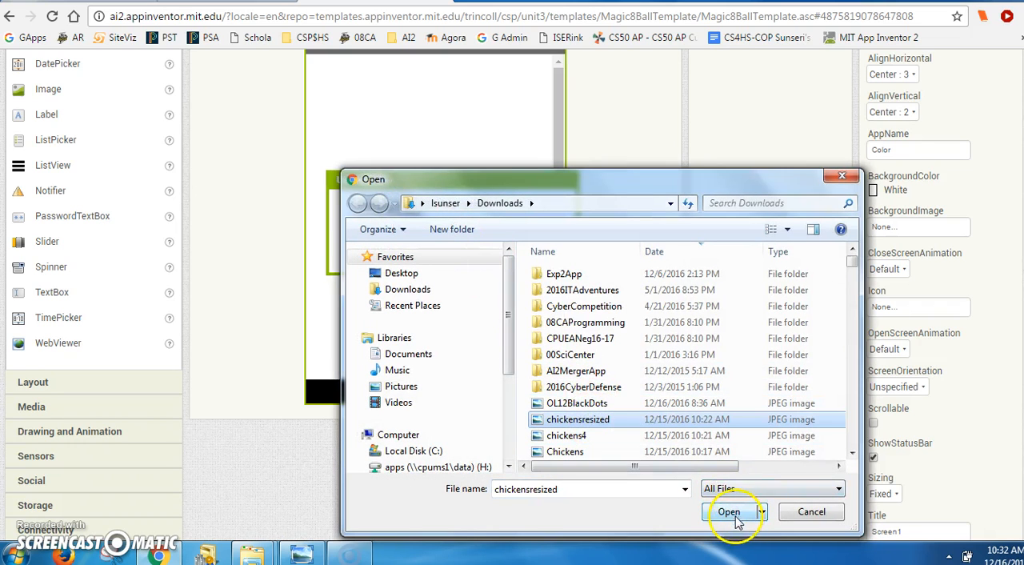
left_click(494, 249)
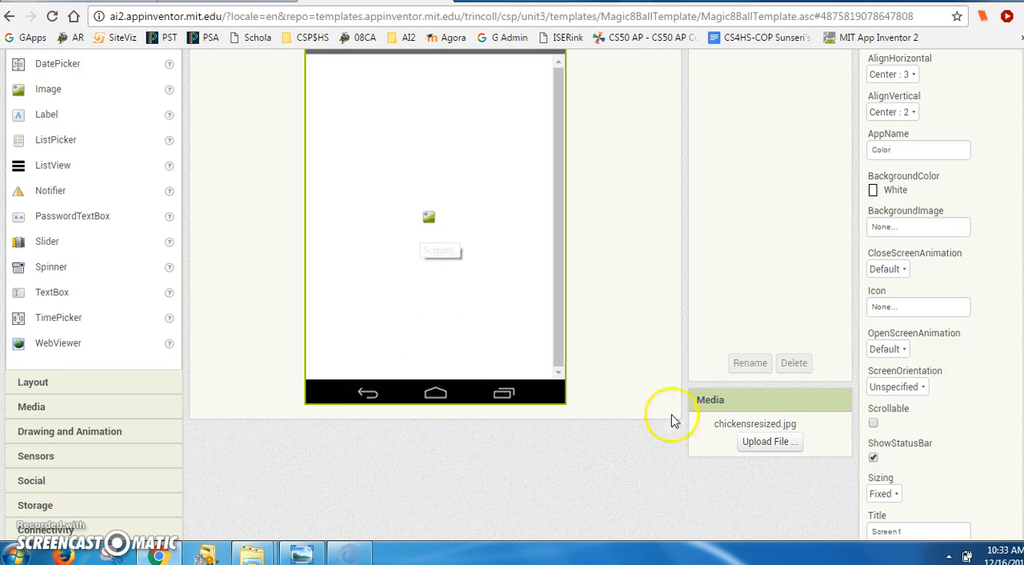
- Set Image1's picture to chickensresized.jpg
scroll(560, 265, "up", 2)
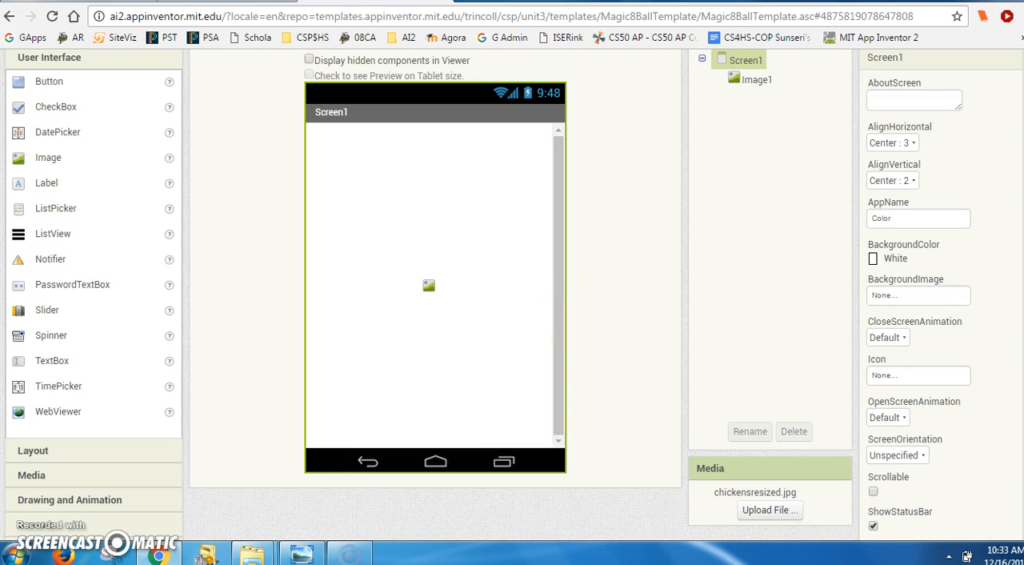
scroll(812, 170, "down", 2)
scroll(812, 170, "up", 3)
left_click(757, 128)
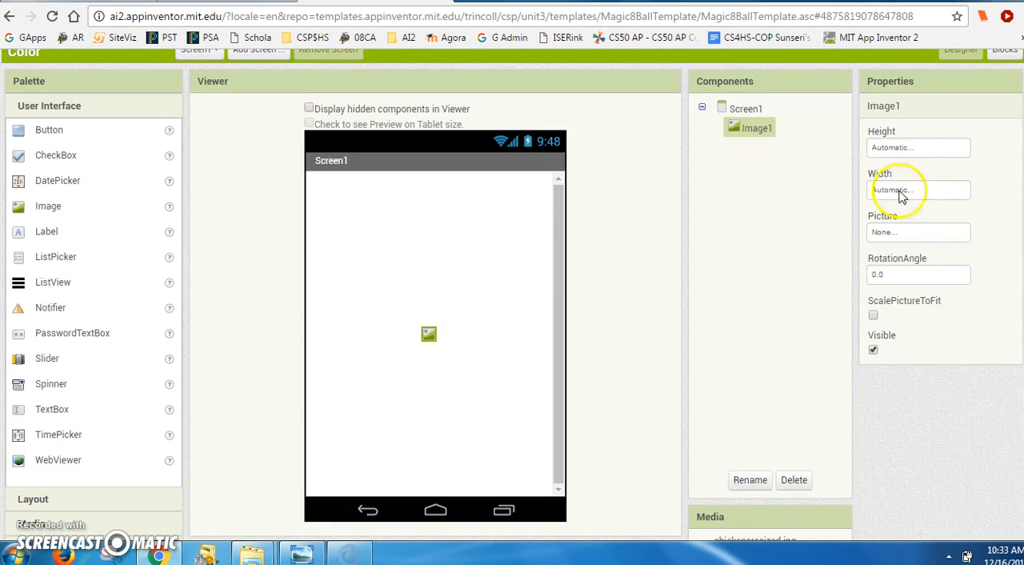
left_click(881, 232)
left_click(889, 244)
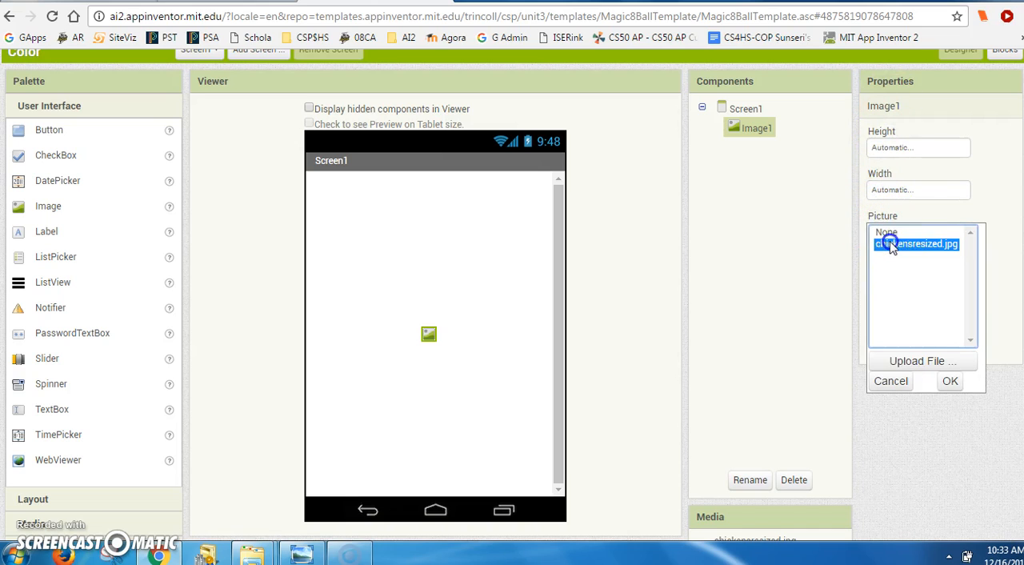
left_click(952, 382)
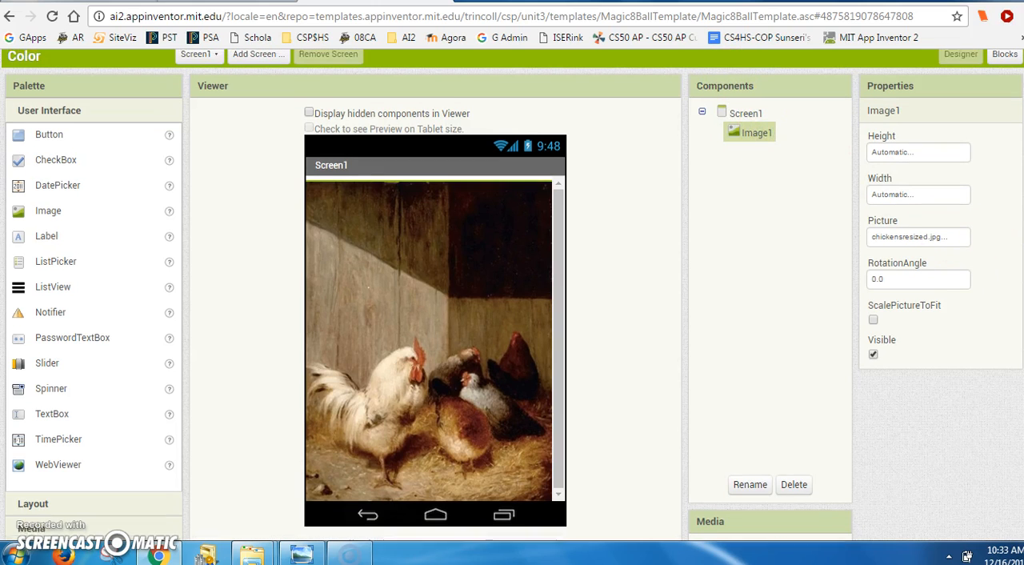
- Set Image1's height to 380 pixels
scroll(894, 132, "up", 2)
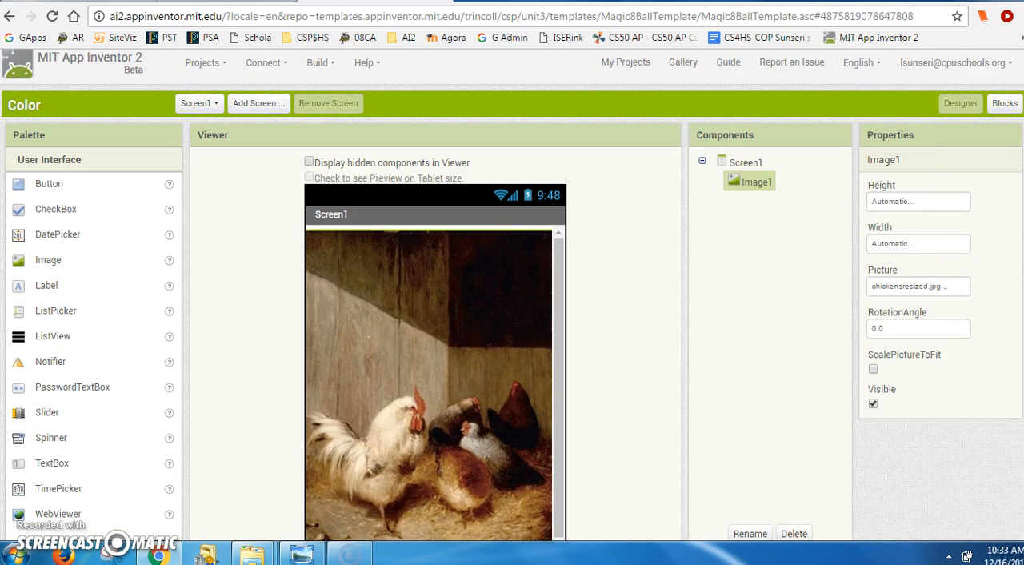
left_click(885, 202)
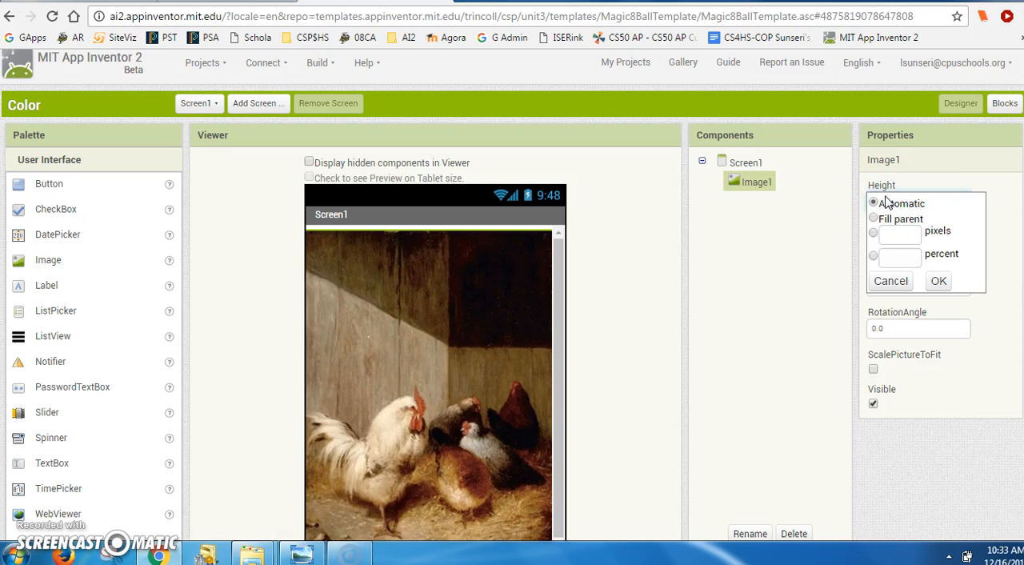
left_click(900, 239)
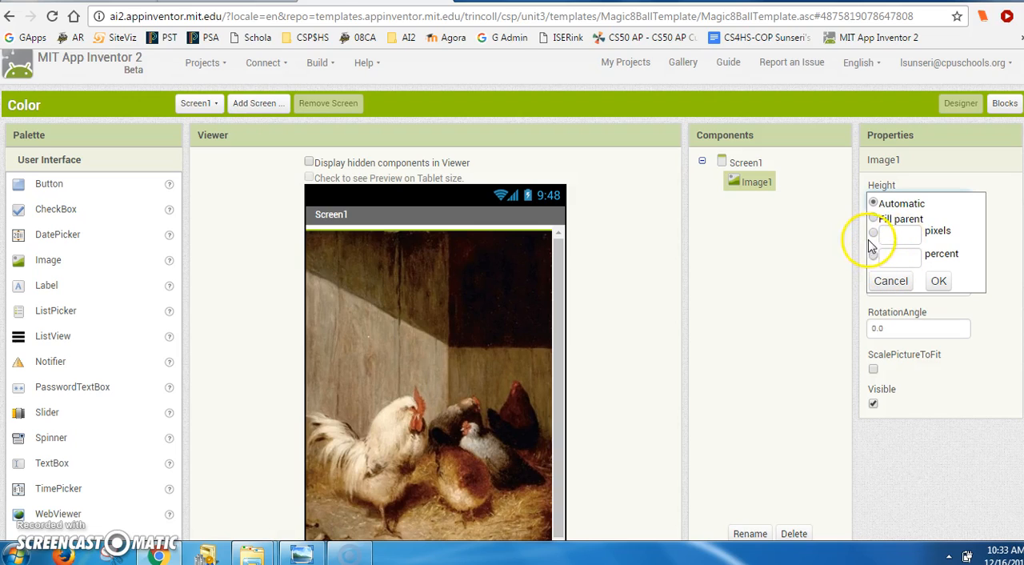
left_click(873, 235)
left_click(902, 236)
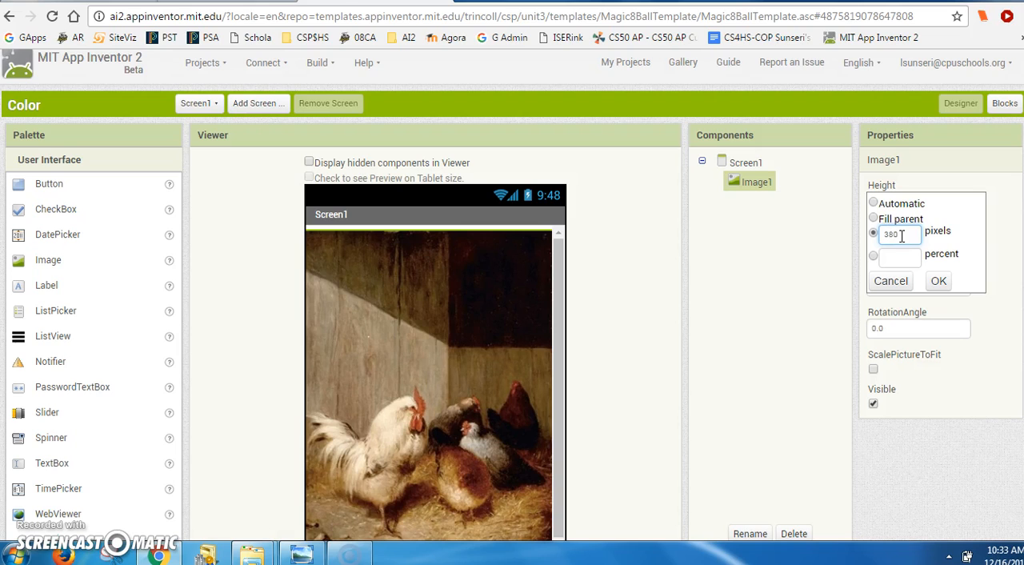
left_click(937, 281)
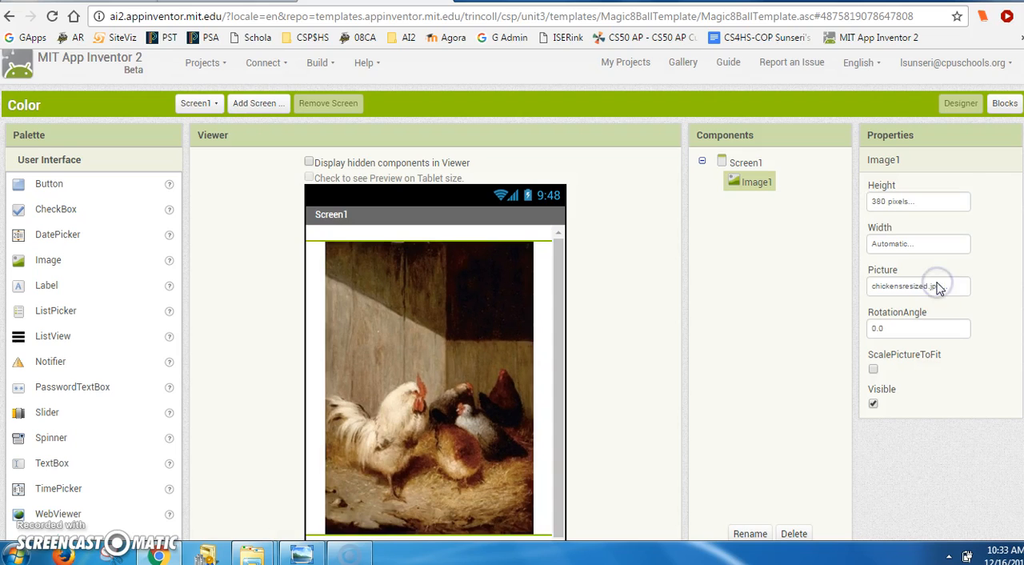
- Set Image1's width to 280 pixels
left_click(893, 244)
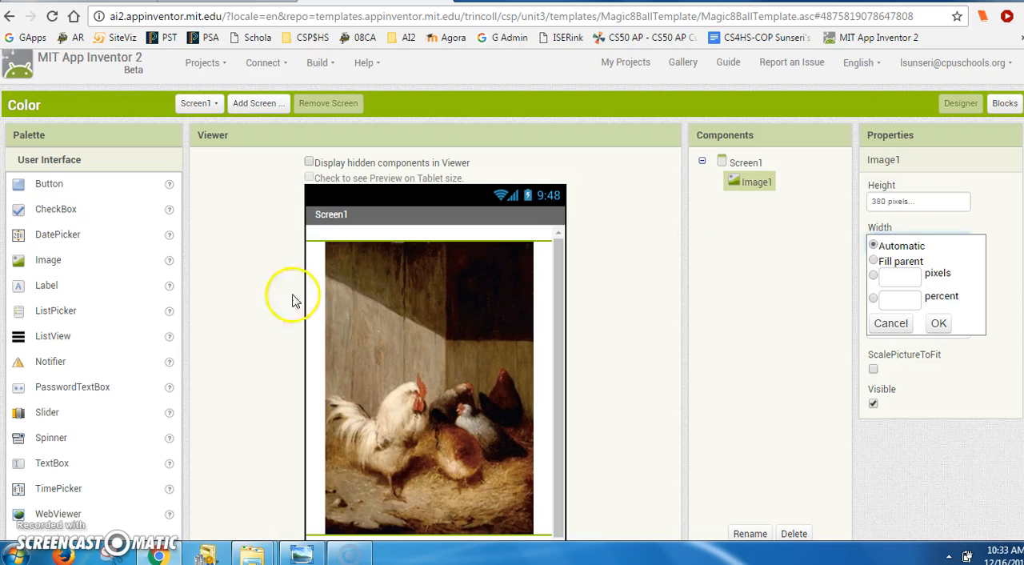
left_click(877, 276)
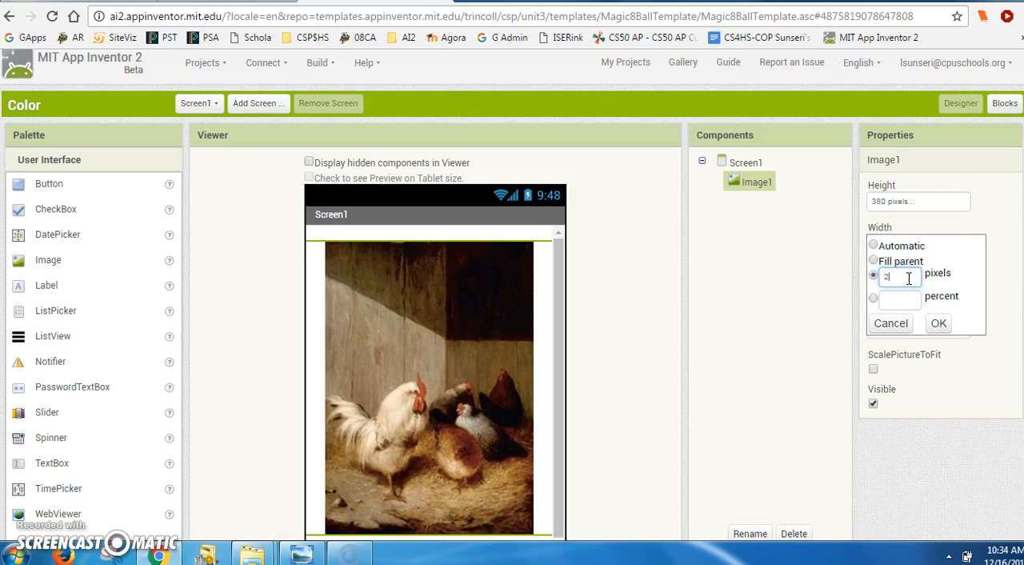
type("280")
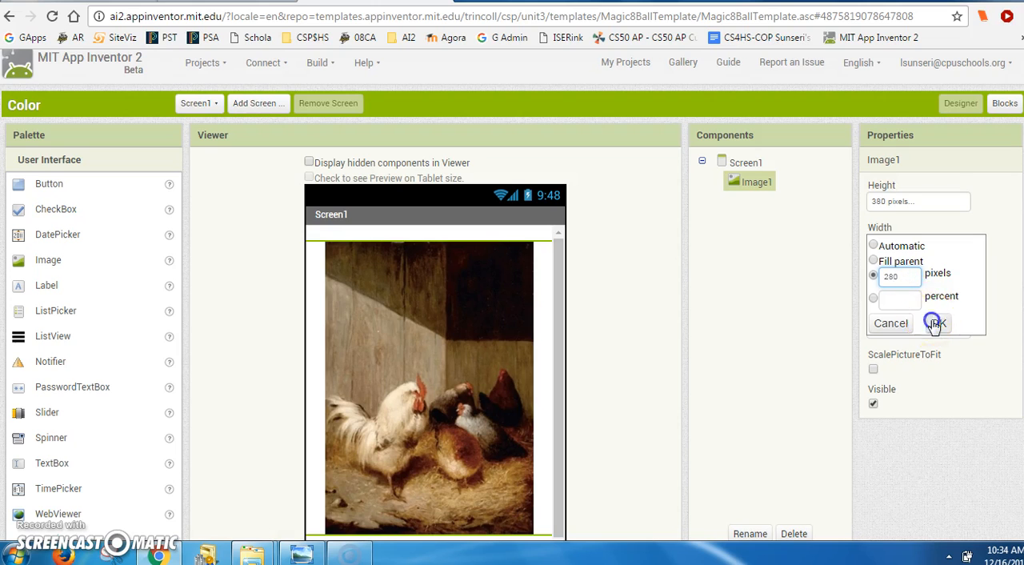
left_click(938, 322)
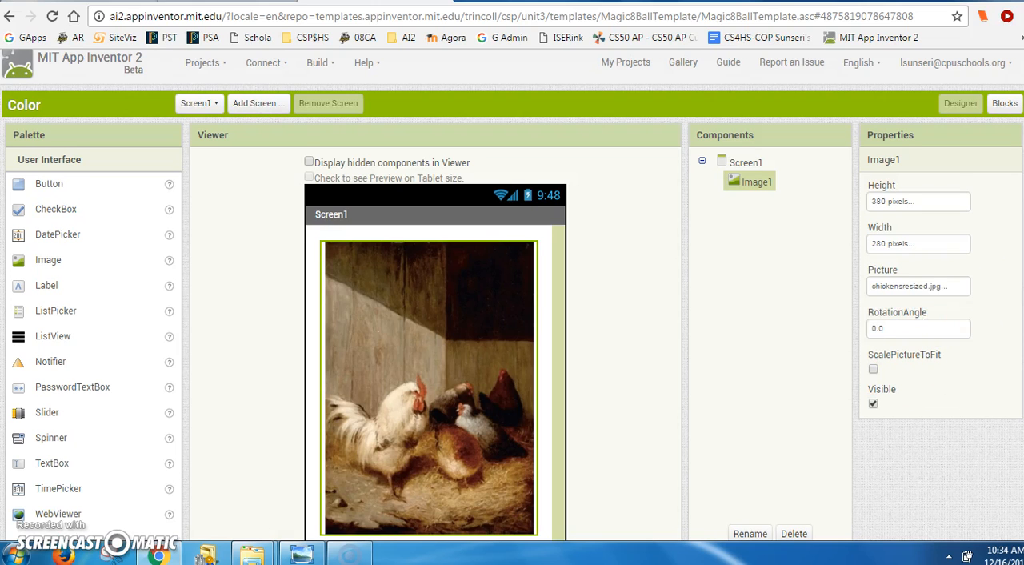
- Select Screen1 and look over its available background color choices without picking one
scroll(441, 439, "down", 2)
left_click(435, 450)
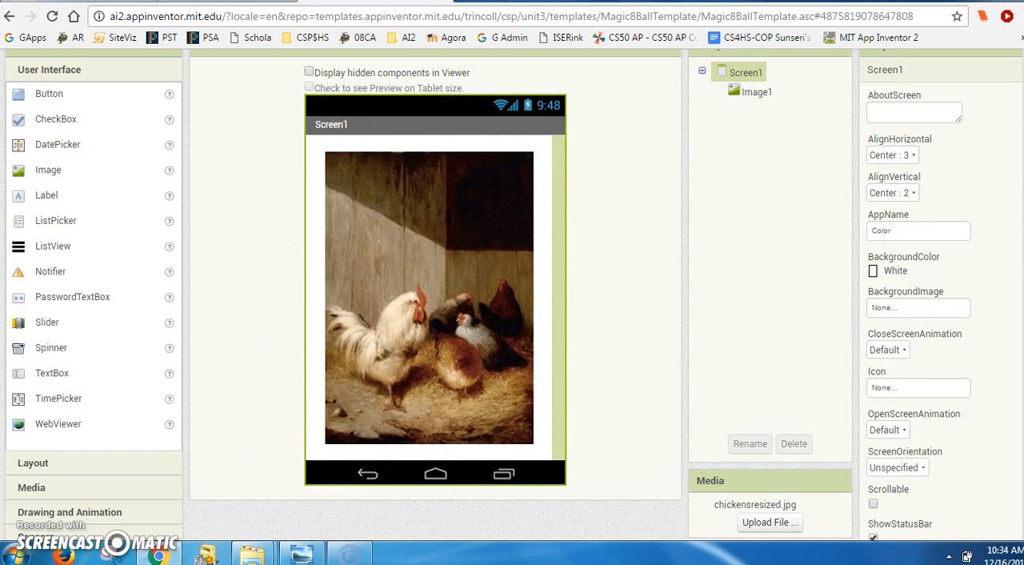
scroll(512, 295, "up", 1)
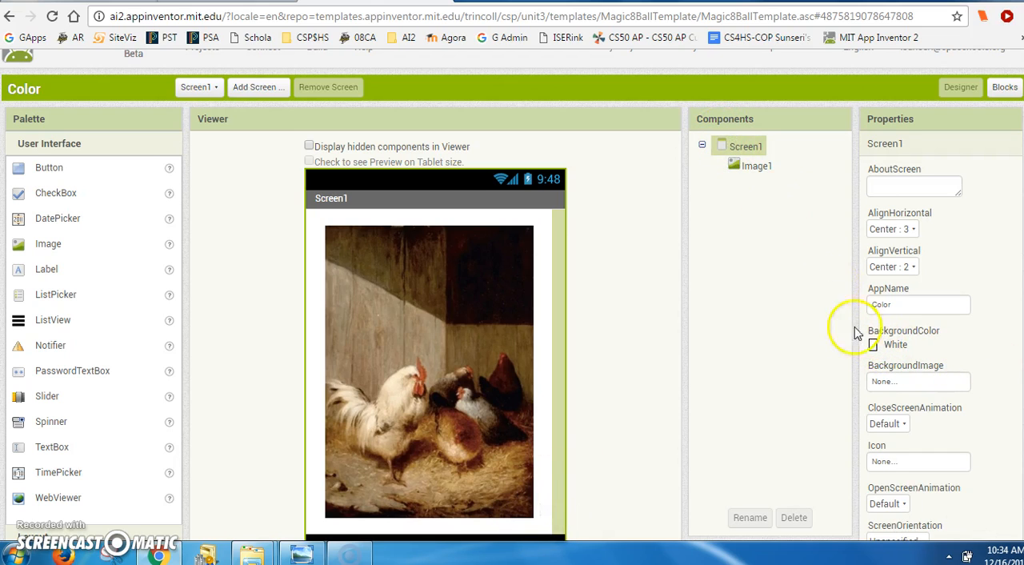
left_click(874, 344)
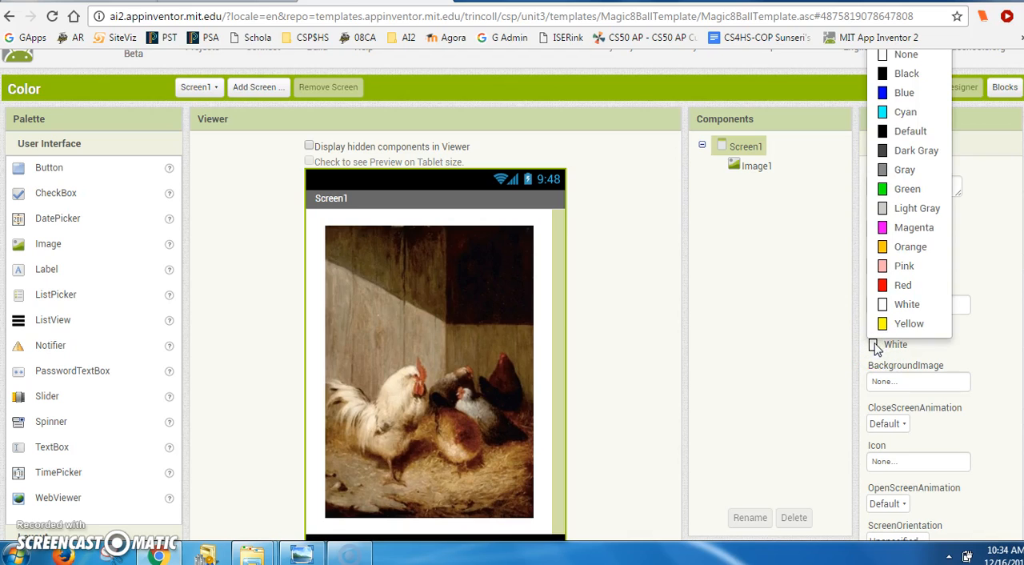
left_click(796, 319)
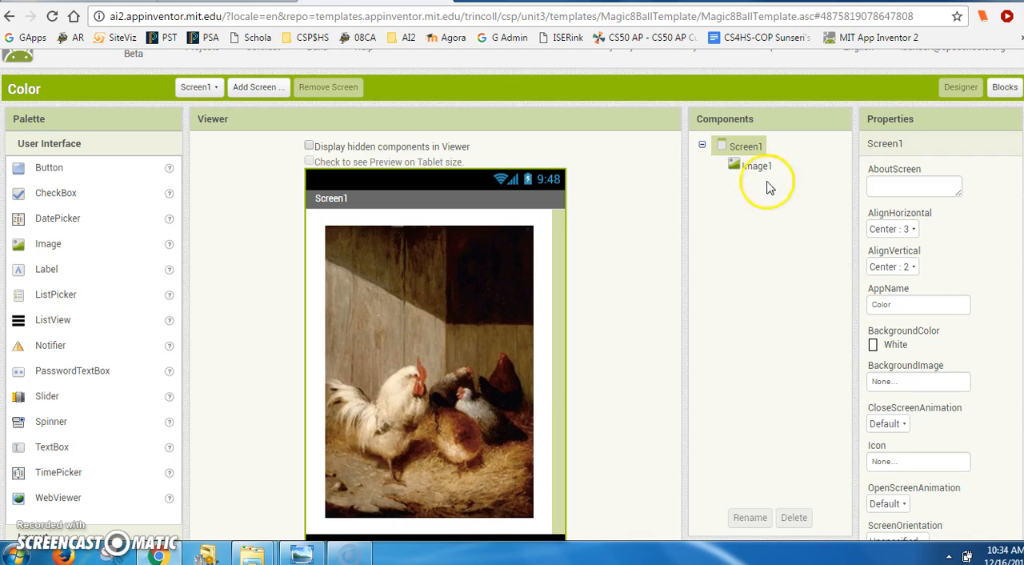
- Switch to the Blocks editor and add a when Screen1.Initialize event block to the workspace
left_click(1006, 88)
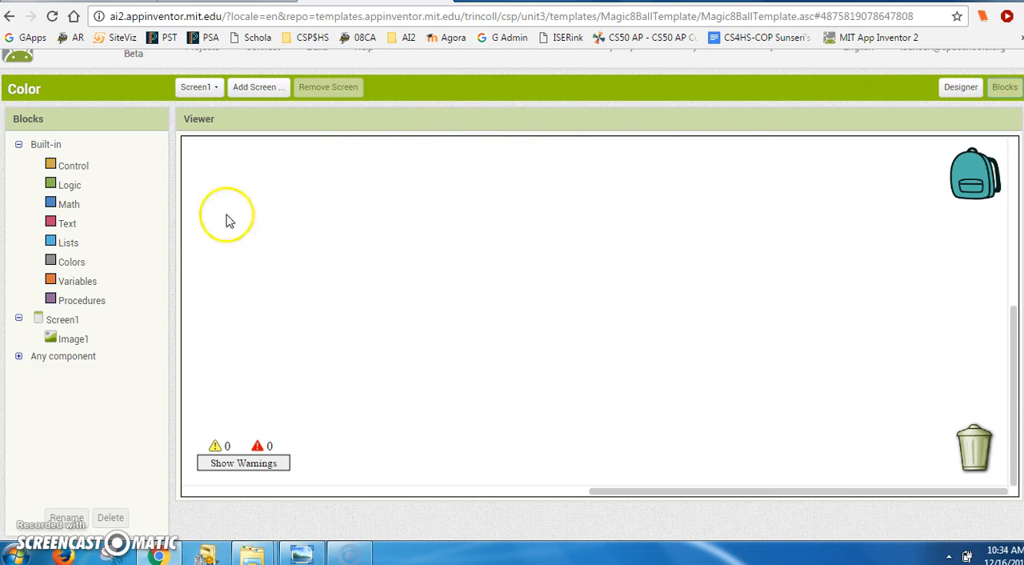
left_click(63, 320)
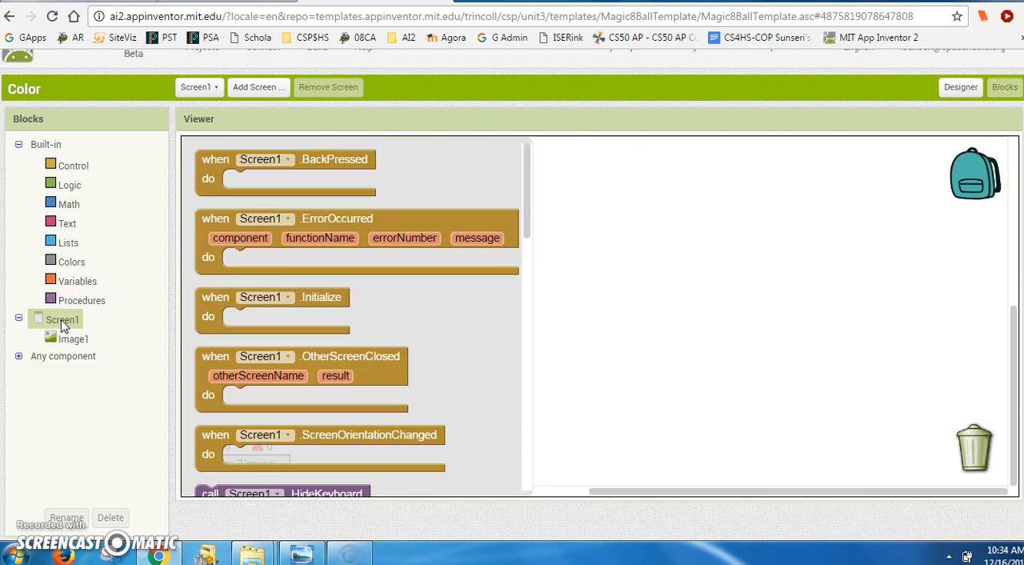
left_click(229, 297)
left_click_drag(197, 291, 237, 172)
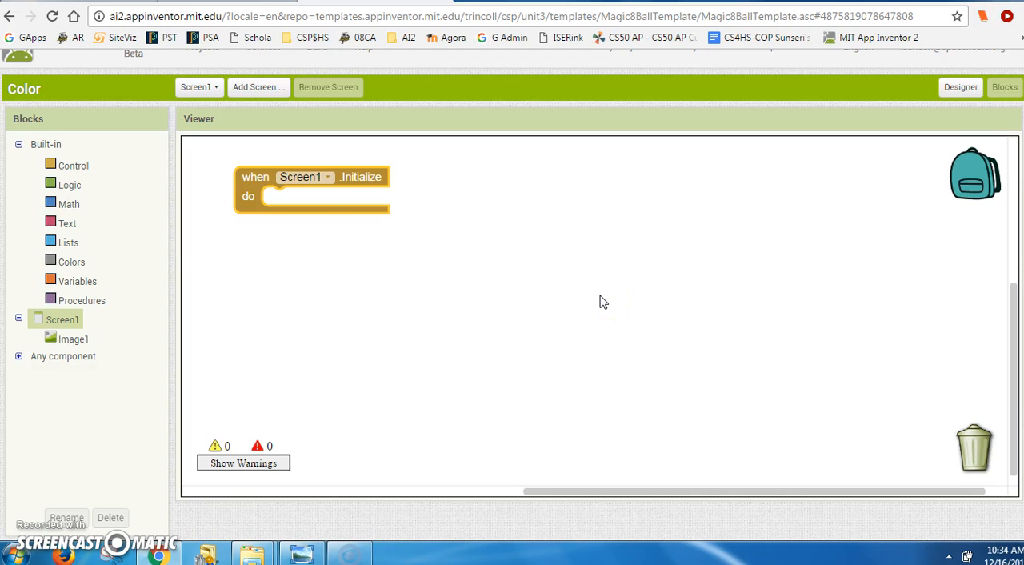
- Place a set Screen1.BackgroundColor block inside the Initialize event and attach a make color block with its 255, 0, 0 list
left_click(63, 322)
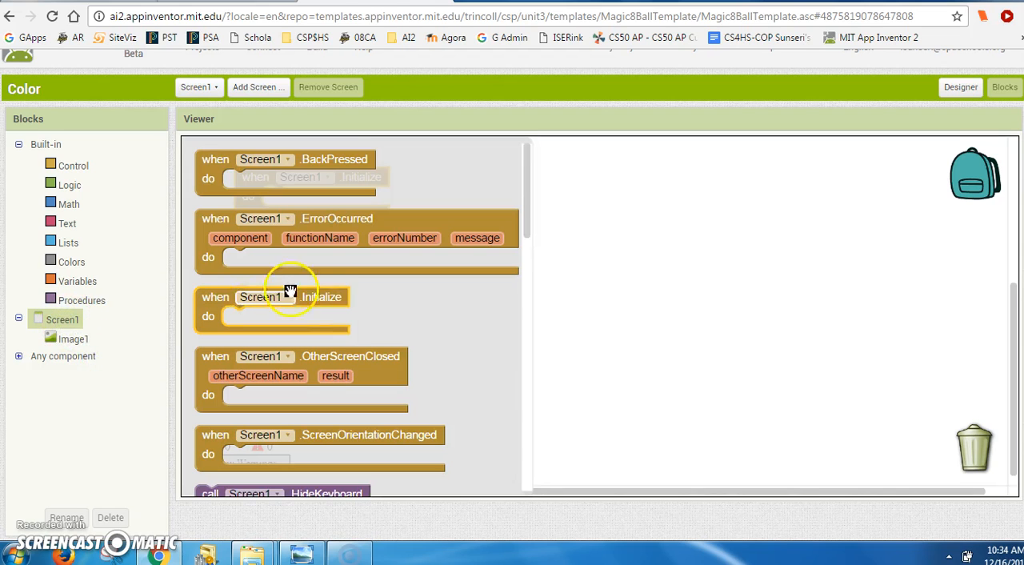
left_click_drag(528, 218, 501, 336)
left_click_drag(204, 324, 273, 199)
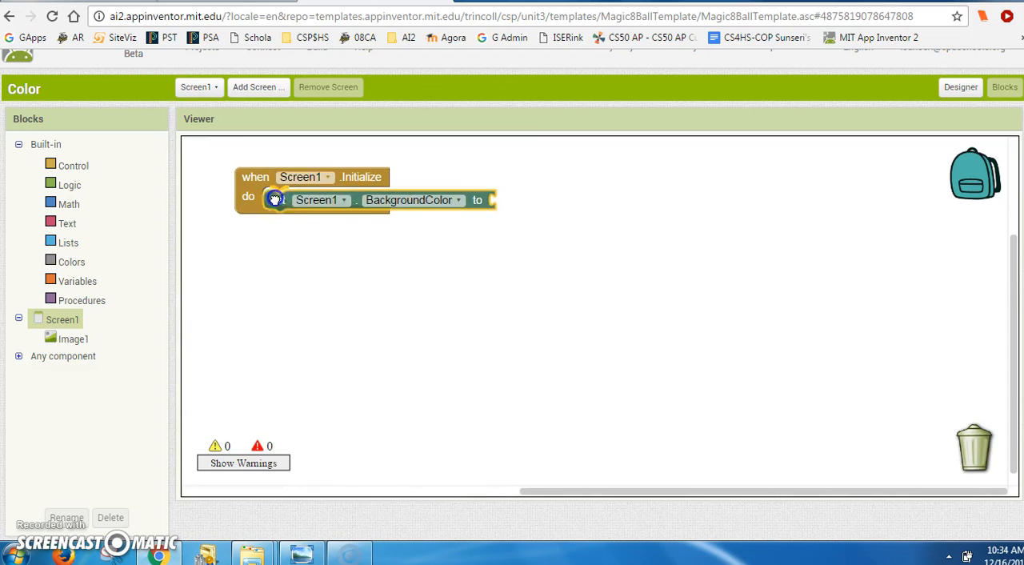
left_click(64, 264)
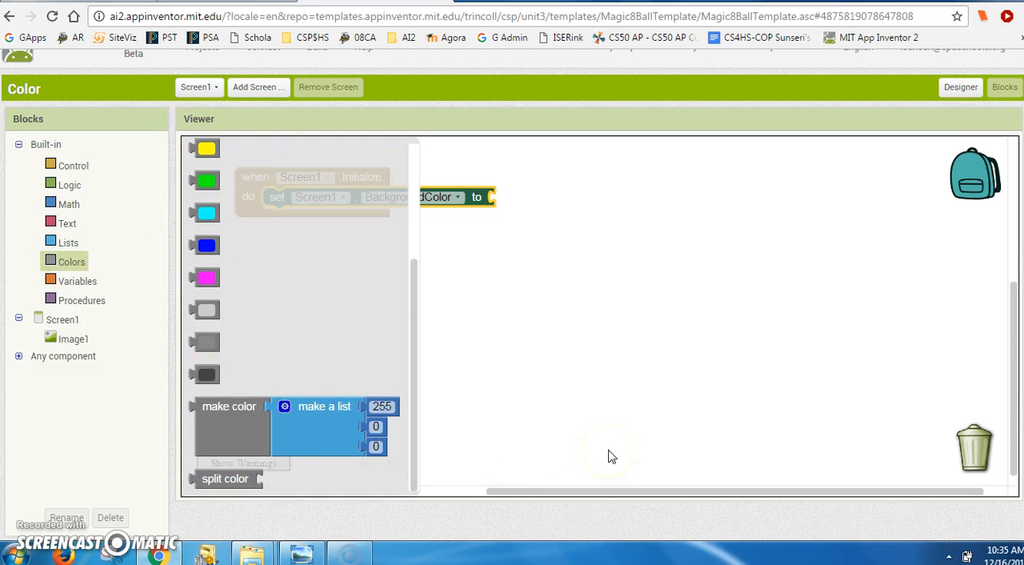
left_click_drag(201, 434, 509, 226)
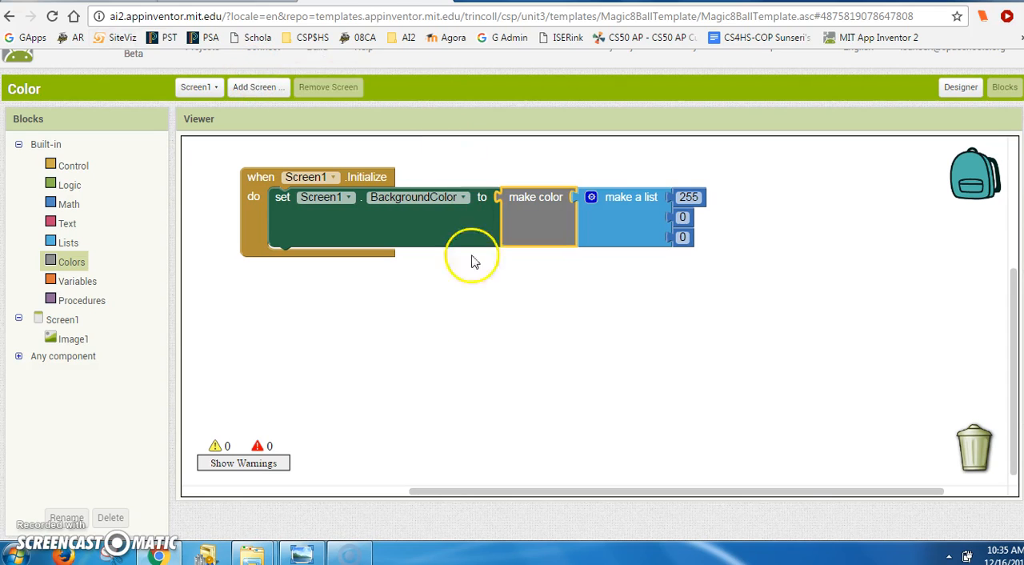
- Return to the Designer and switch to the RapidTables RGB color page to view the decimal color codes
left_click(964, 89)
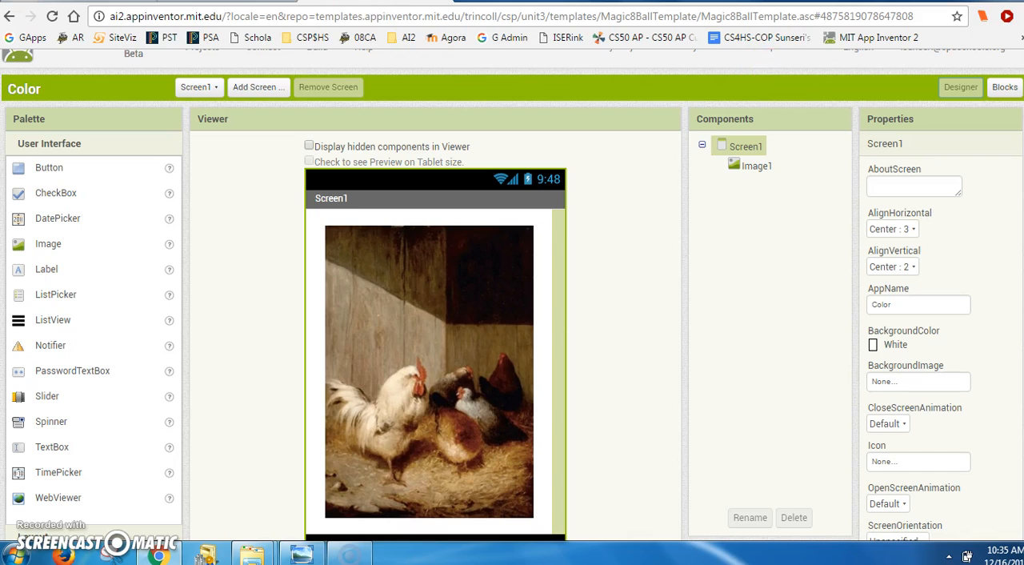
key("ctrl+shift+Tab")
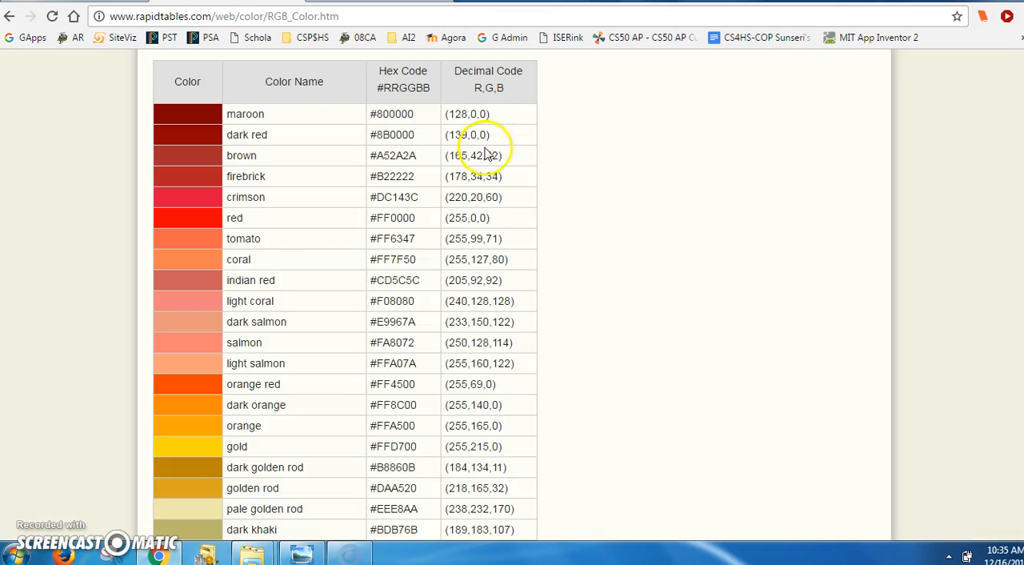
- Look through the RGB color charts and copy the decimal code 178,34,34 of firebrick
scroll(513, 296, "up", 20)
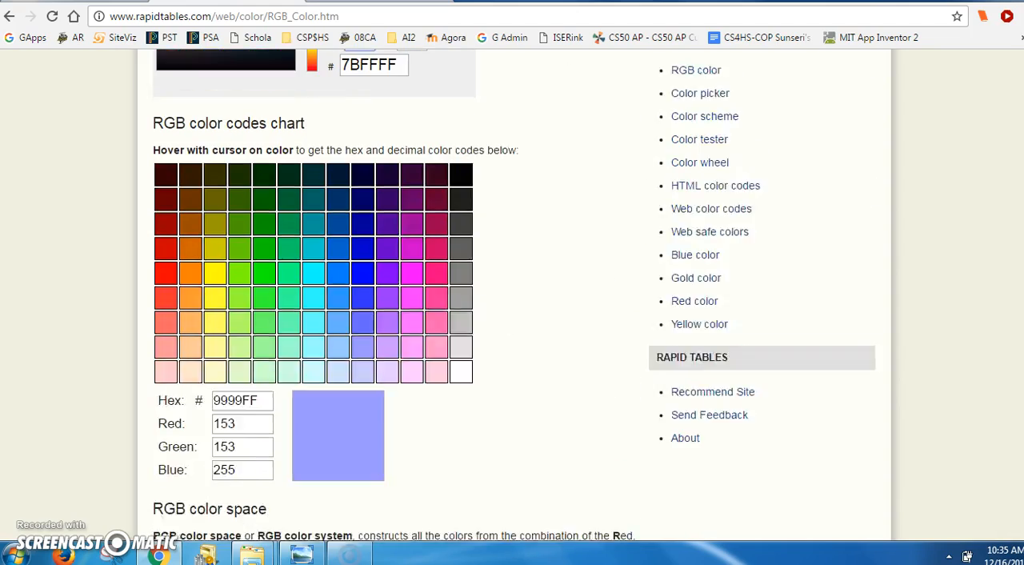
scroll(1012, 216, "down", 20)
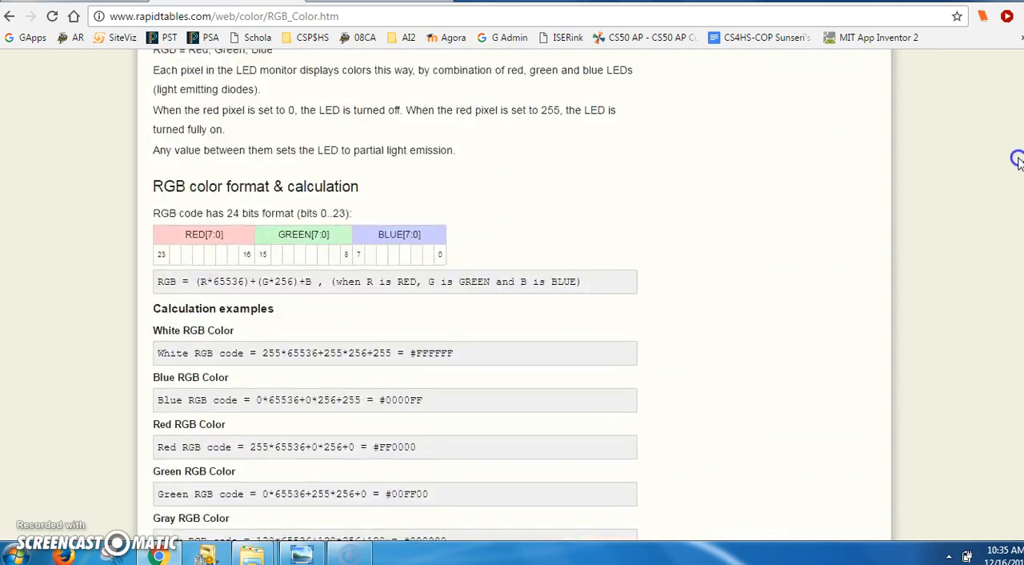
scroll(1013, 216, "up", 2)
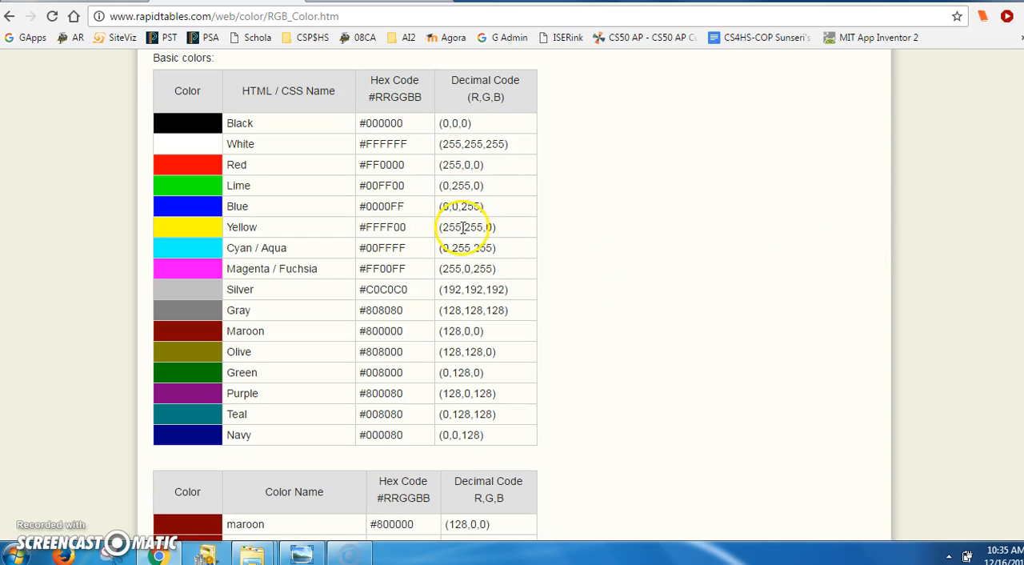
scroll(345, 294, "down", 5)
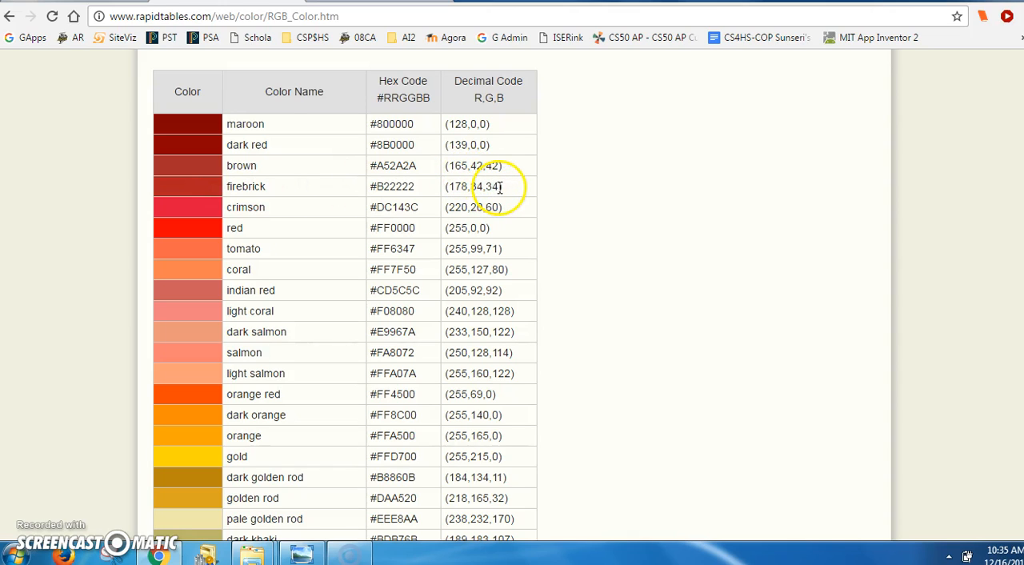
left_click_drag(500, 187, 483, 186)
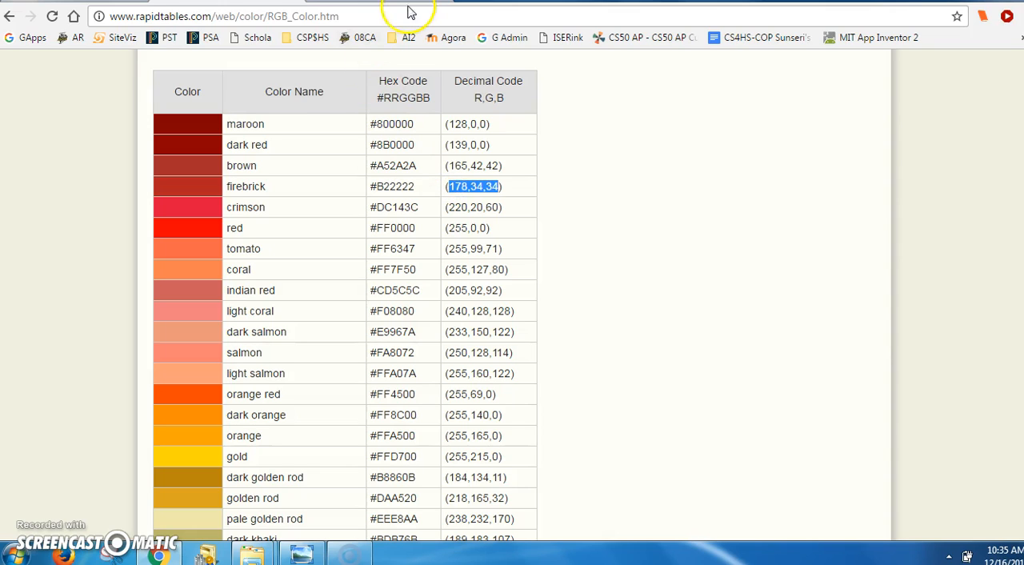
- Switch back to App Inventor's Blocks editor and set the make color list's first number to 178 and its third to 34
left_click(432, 2)
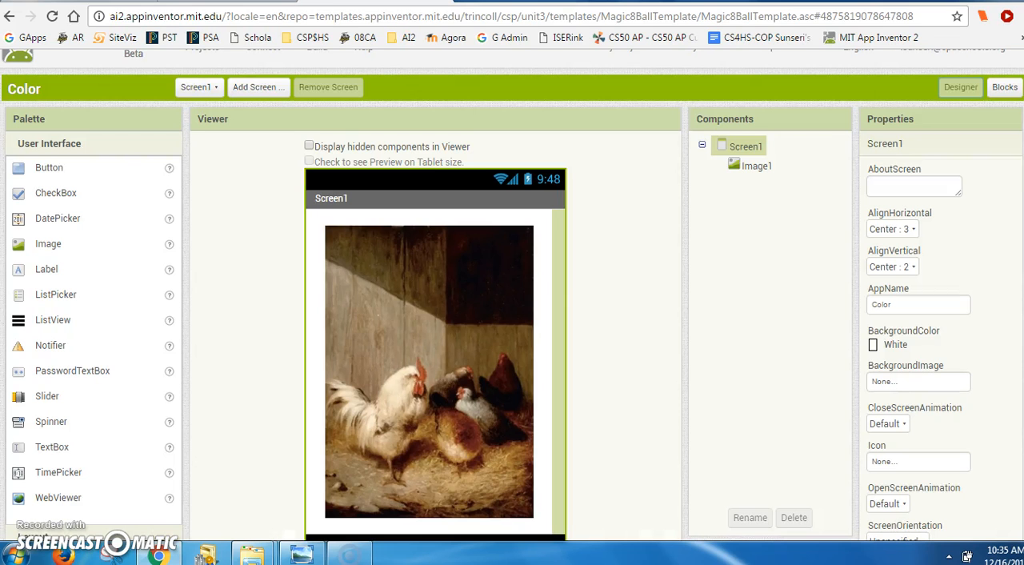
left_click(996, 90)
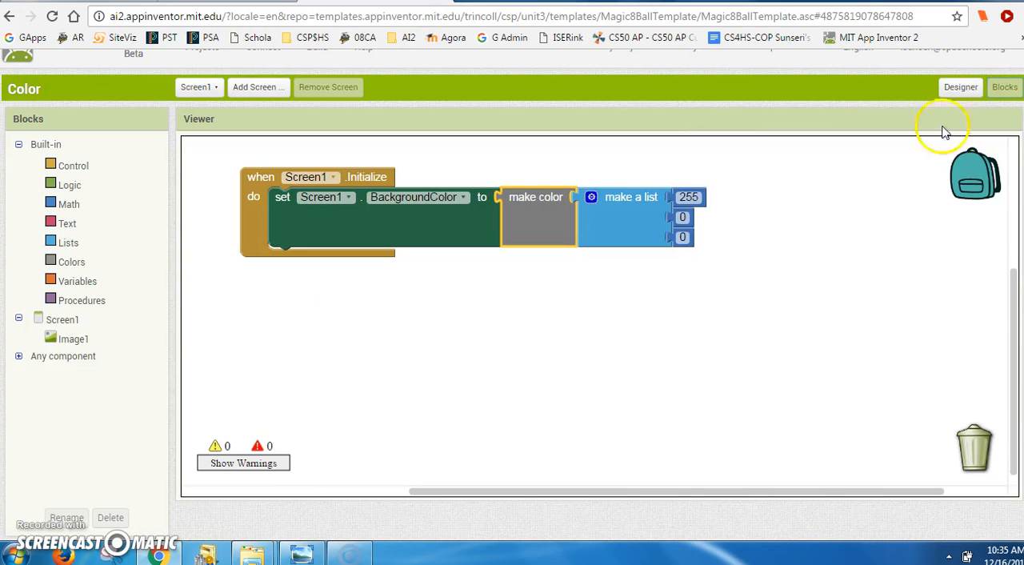
left_click(697, 194)
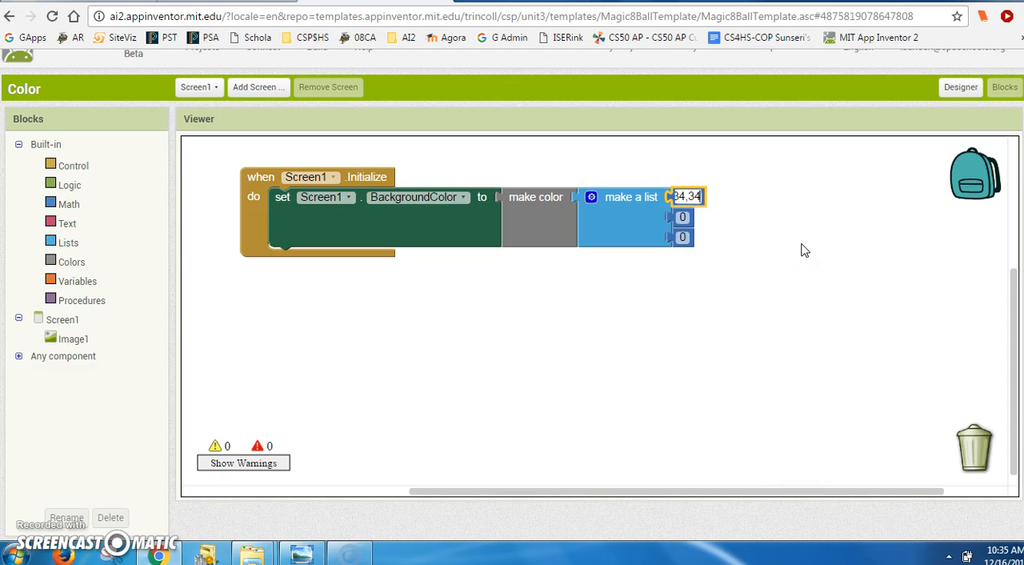
left_click(699, 198)
double_click(693, 198)
type("178")
left_click(683, 236)
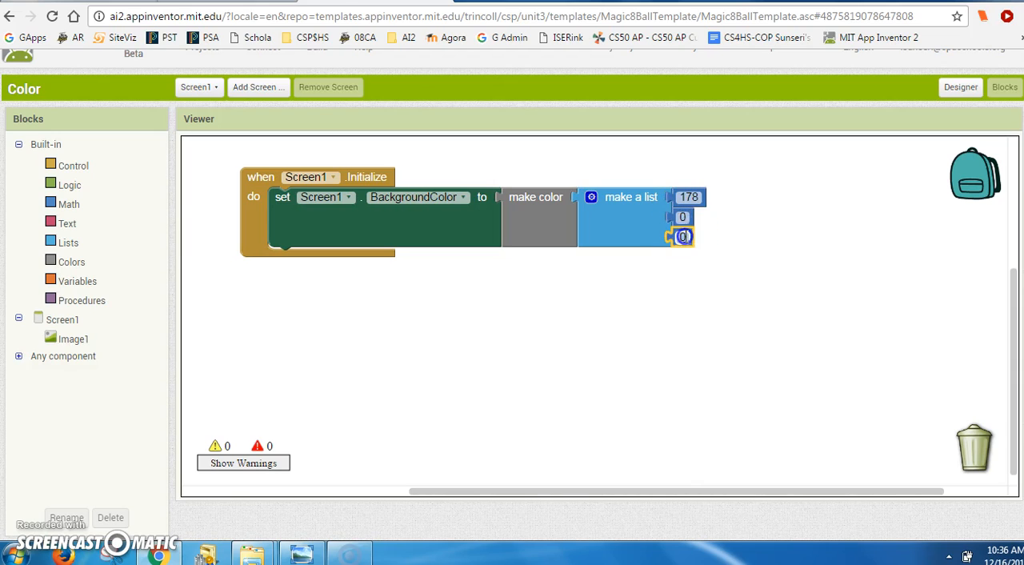
type("34")
- Set the second number in the make color list to 34 and return to the Designer
left_click(693, 197)
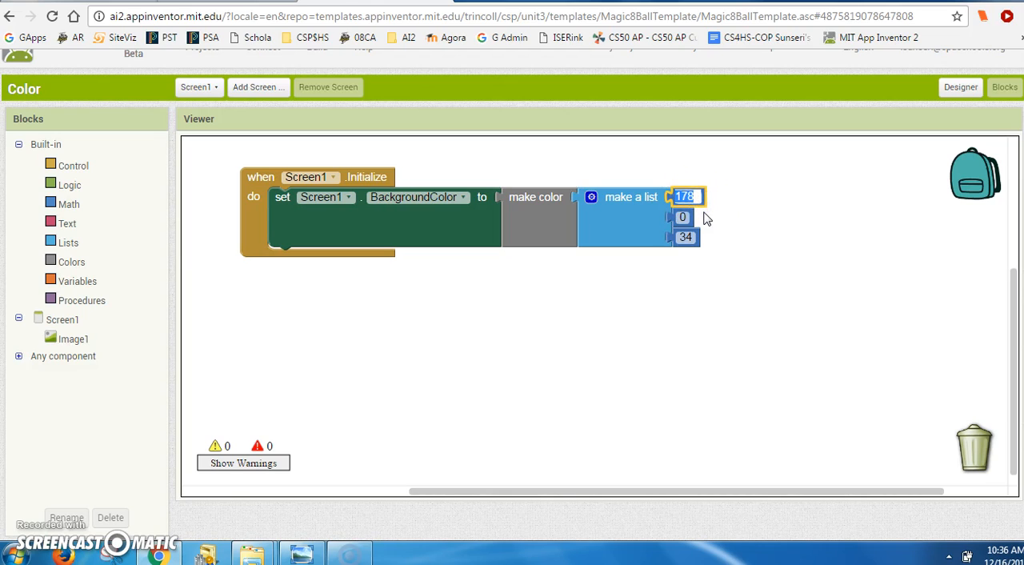
left_click(768, 220)
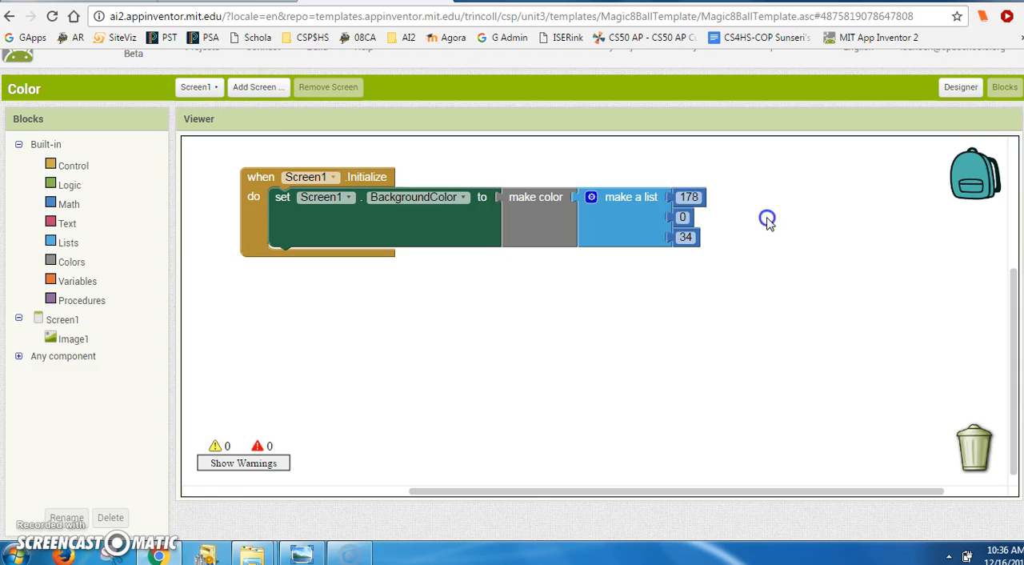
left_click(699, 194)
left_click(683, 215)
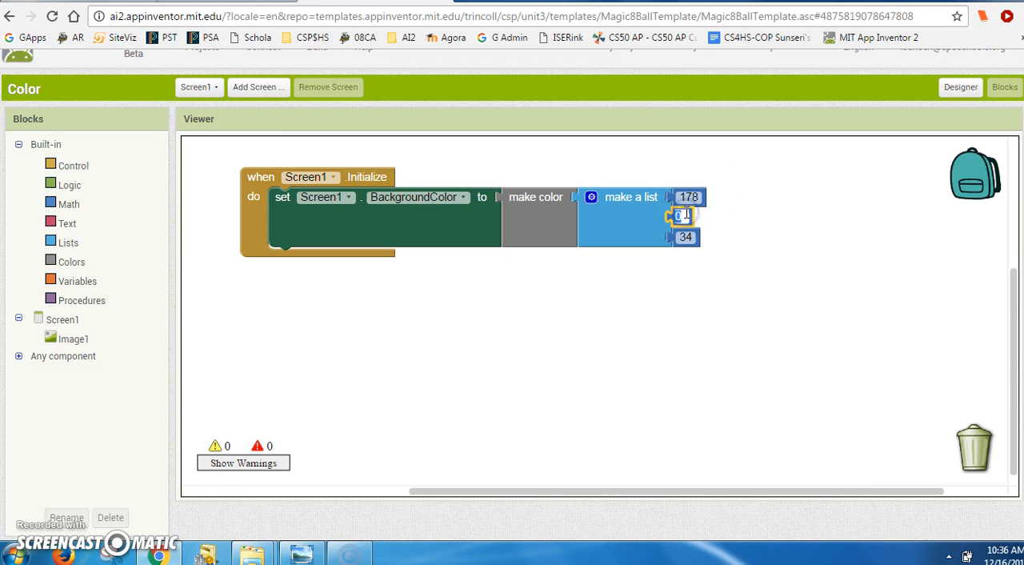
type("34")
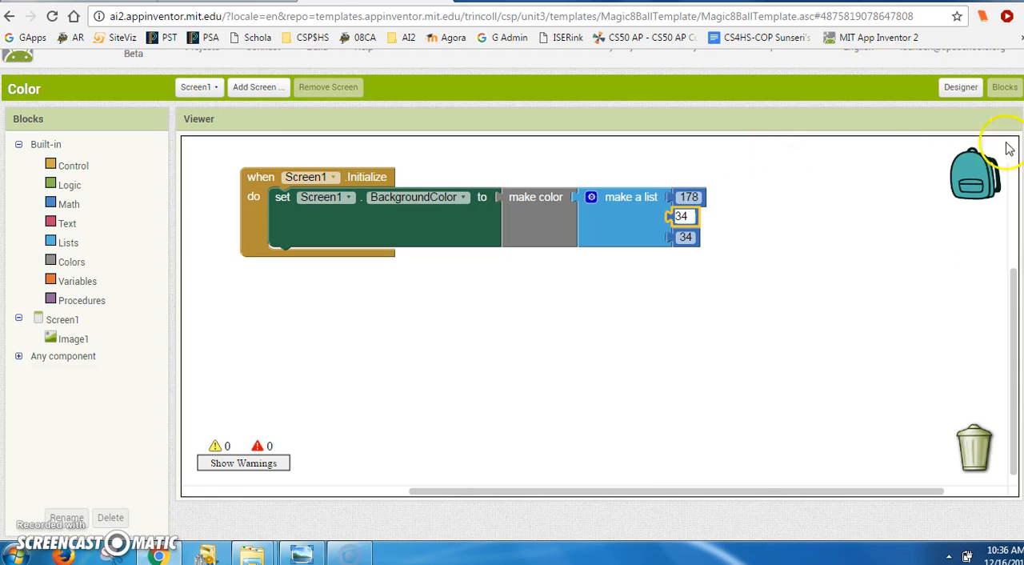
left_click(910, 308)
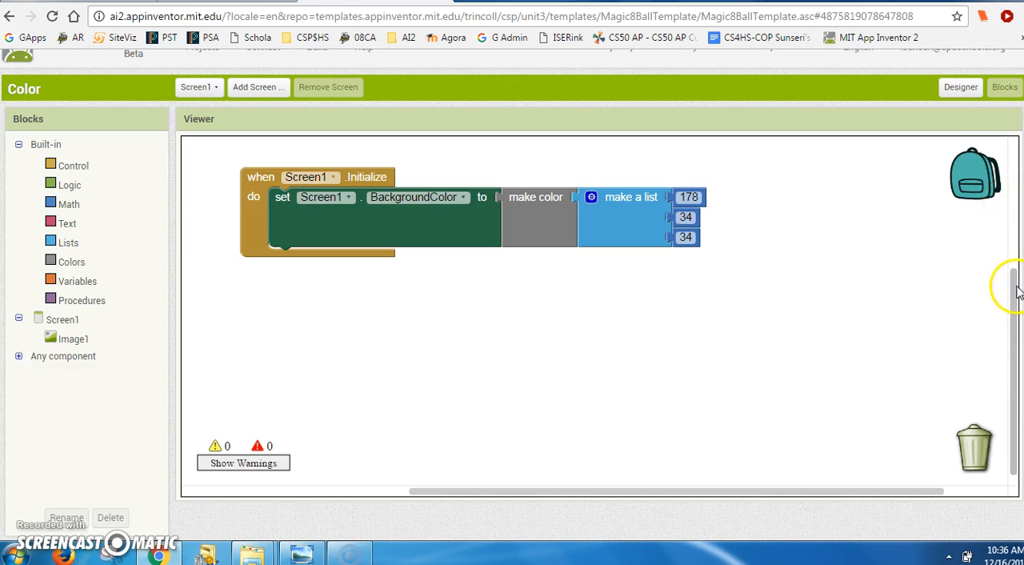
left_click(960, 86)
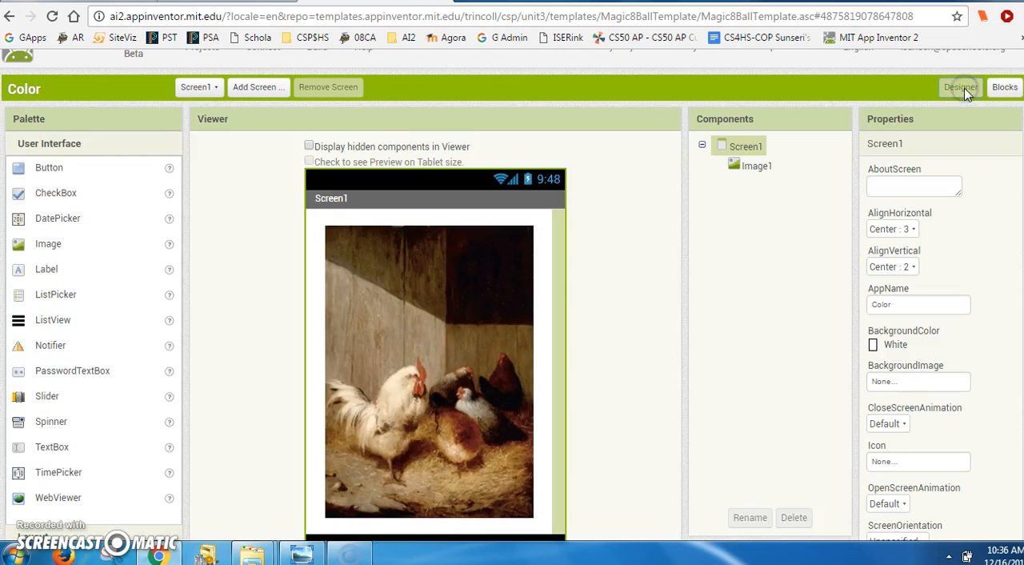